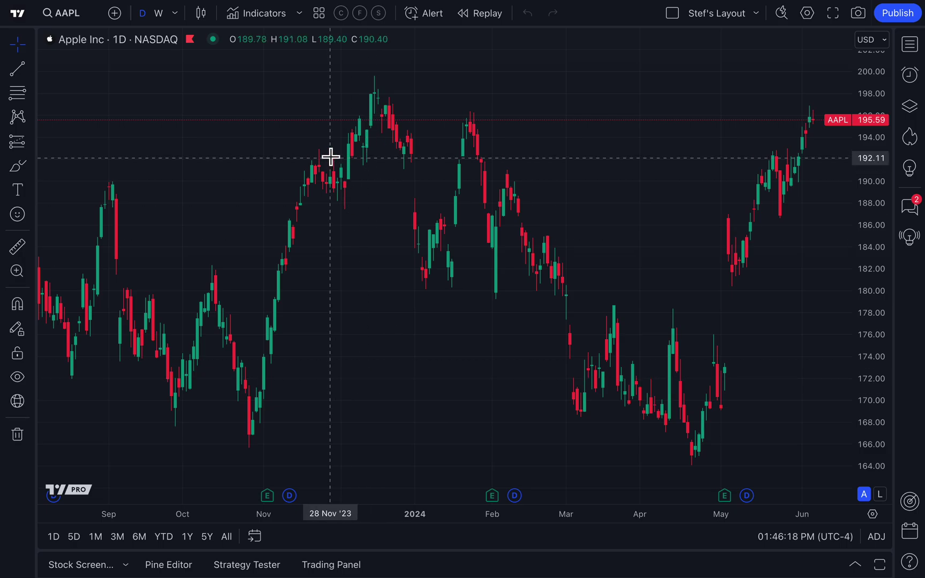
# Add the Visible Range Volume Profile indicator from the technical profiles to the AAPL daily chart.
pyautogui.click(261, 16)
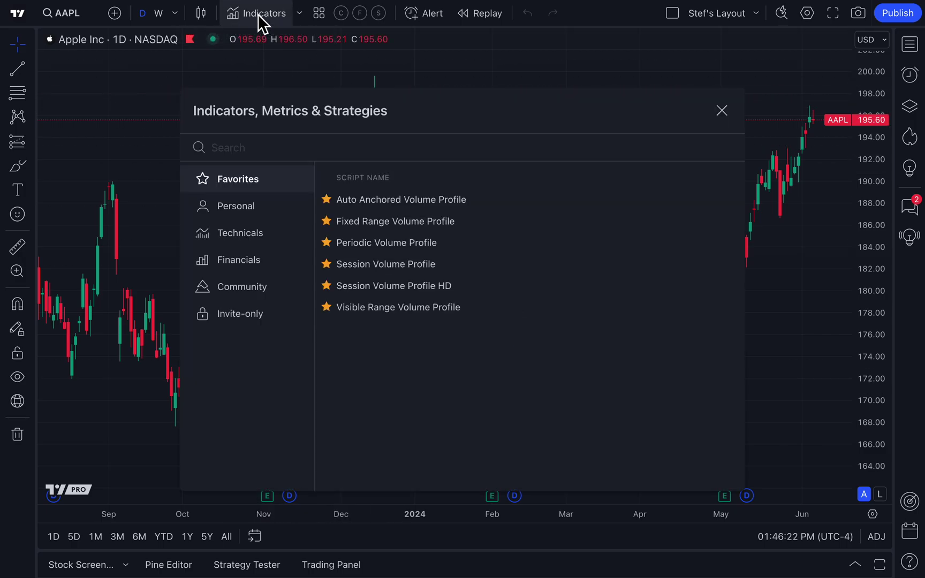
pyautogui.click(262, 234)
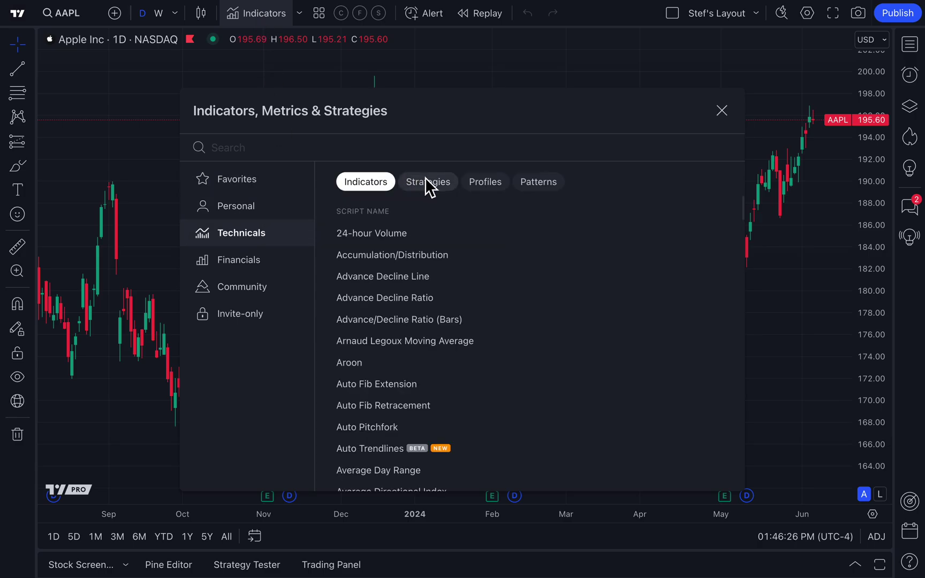
pyautogui.click(492, 185)
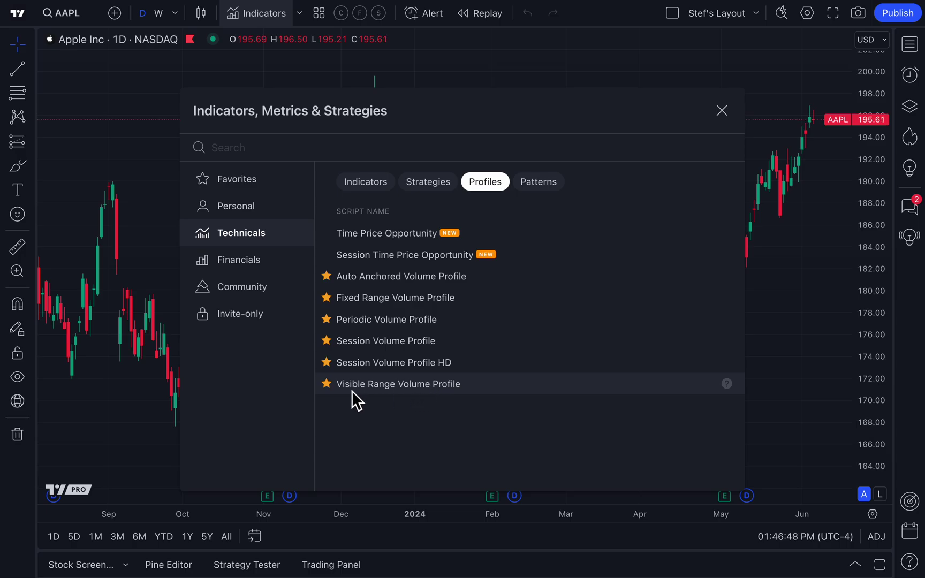
pyautogui.click(405, 391)
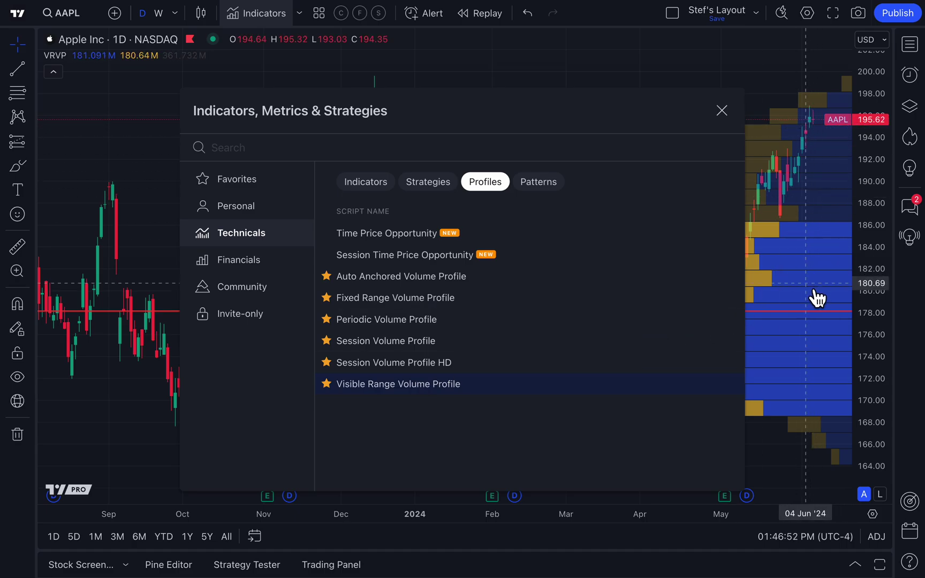
pyautogui.press('Escape')
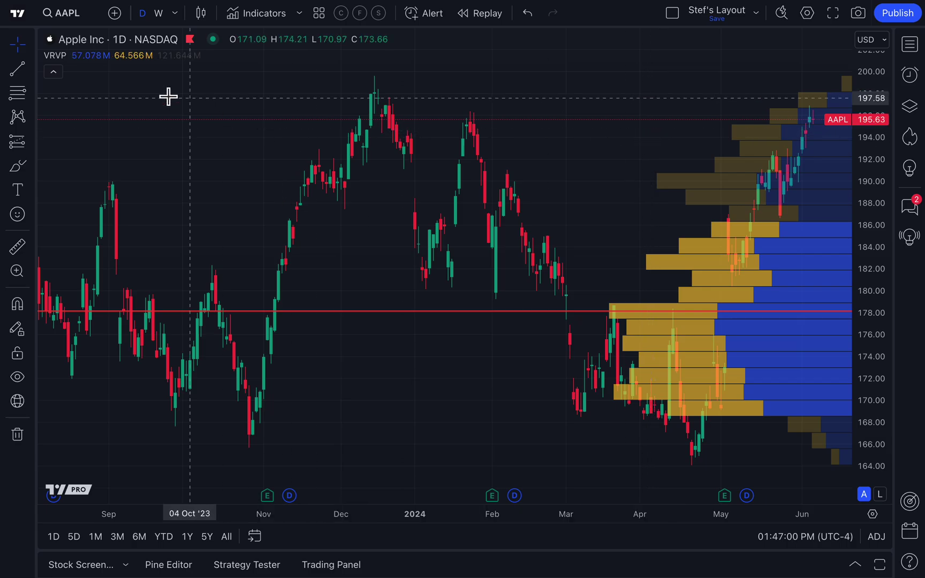
# Brush a freehand mark beside the longest Visible Range Volume Profile row near 190, and delete the drawing.
pyautogui.moveTo(683, 156); pyautogui.dragTo(443, 170)
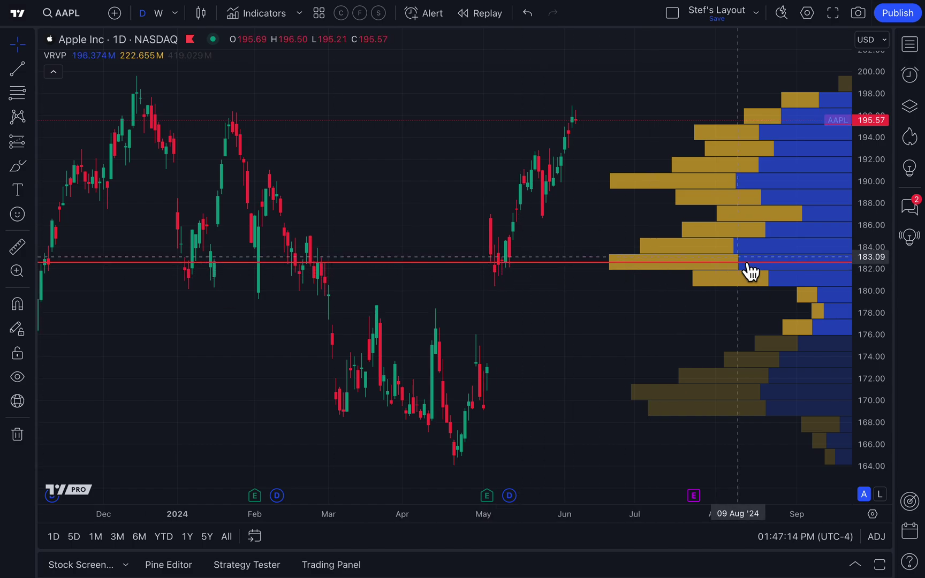
pyautogui.click(17, 167)
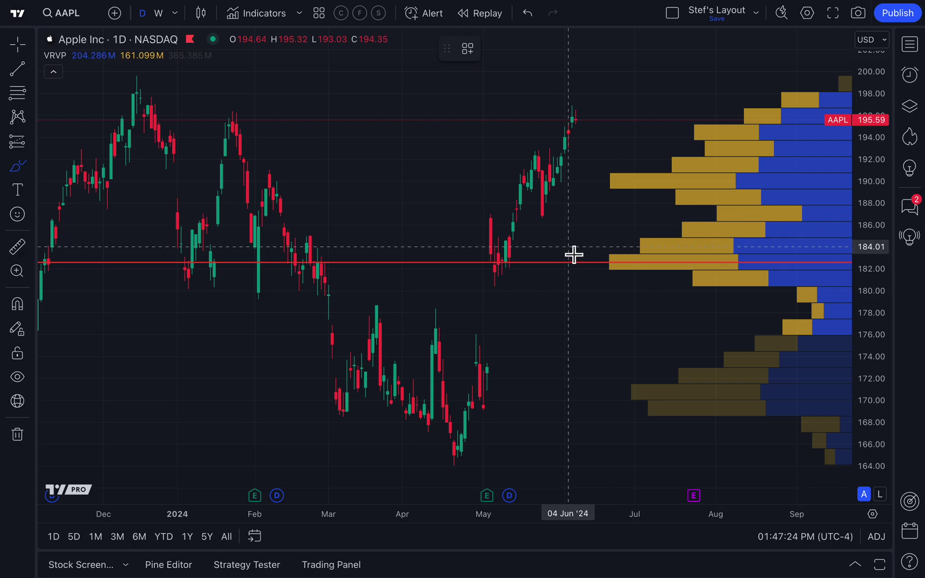
pyautogui.scroll(5, 475, 257)
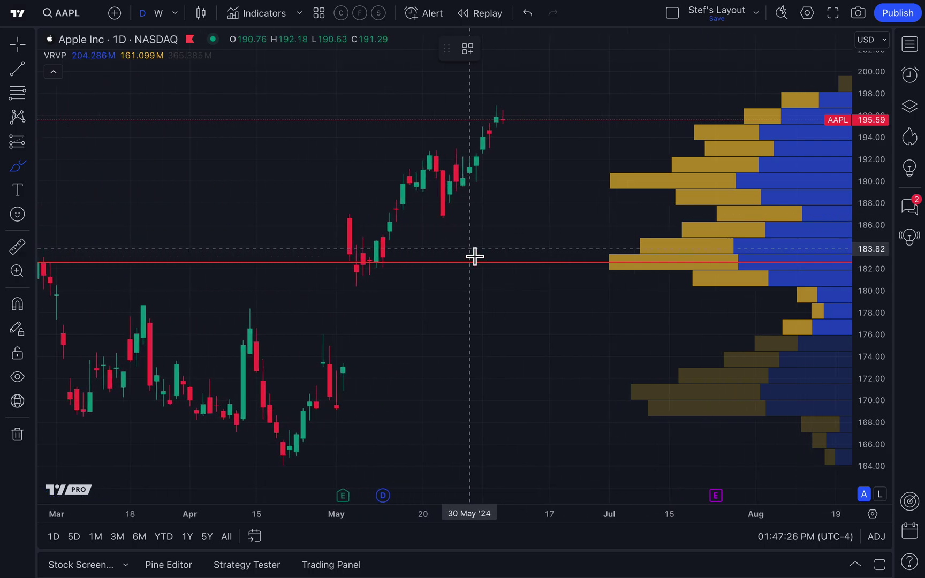
pyautogui.scroll(3, 475, 257)
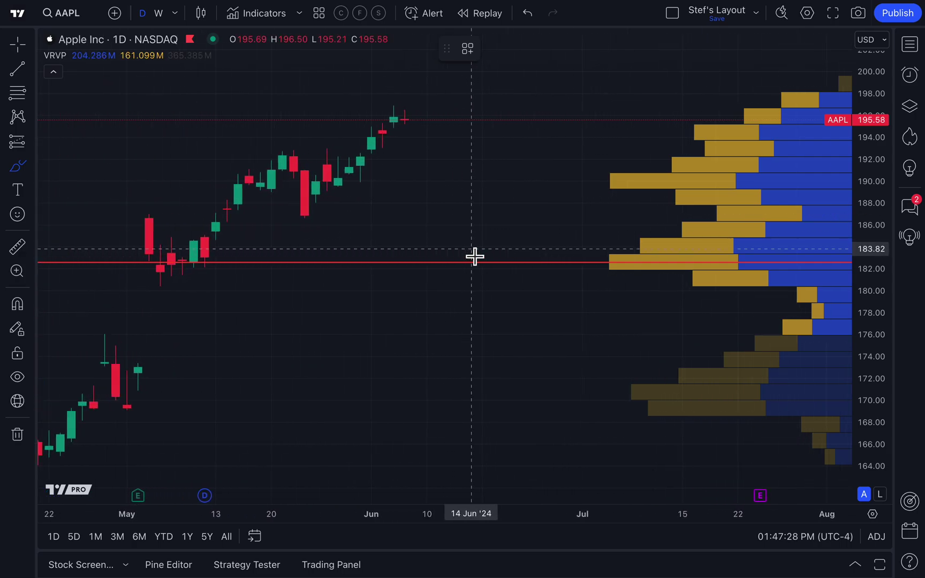
pyautogui.scroll(3, 364, 211)
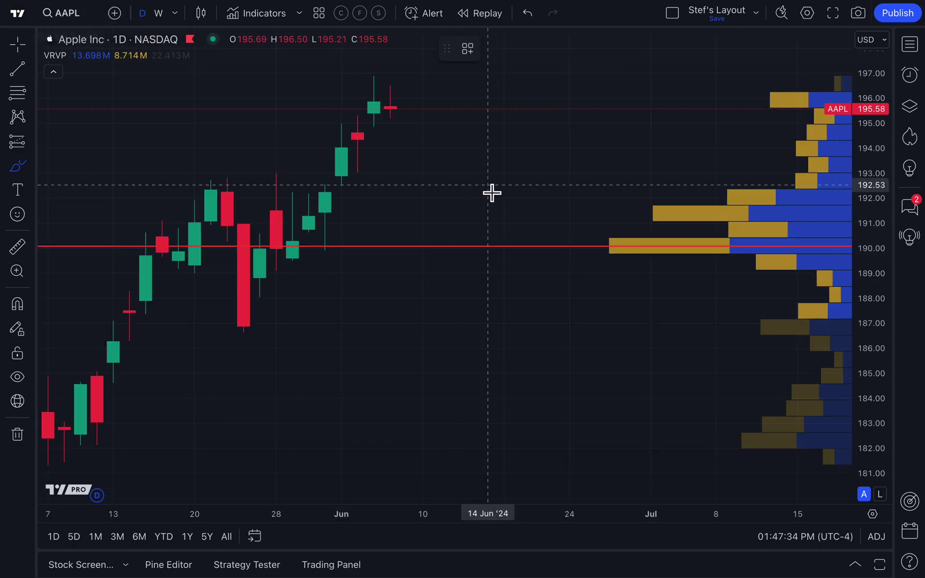
pyautogui.click(633, 233)
pyautogui.moveTo(633, 233)
pyautogui.mouseDown()
pyautogui.moveTo(599, 247)
pyautogui.moveTo(601, 268)
pyautogui.moveTo(604, 231)
pyautogui.moveTo(618, 225)
pyautogui.mouseUp()
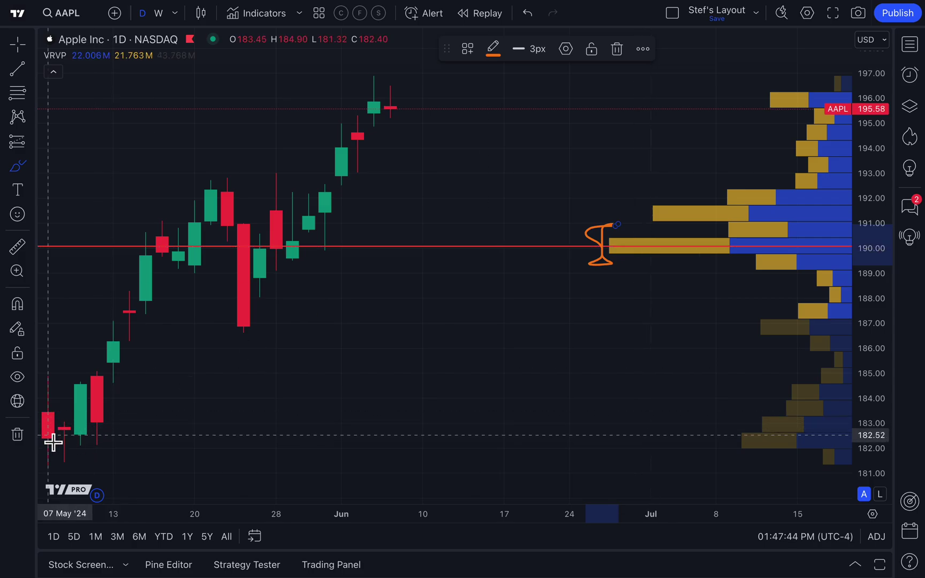
pyautogui.press('Delete')
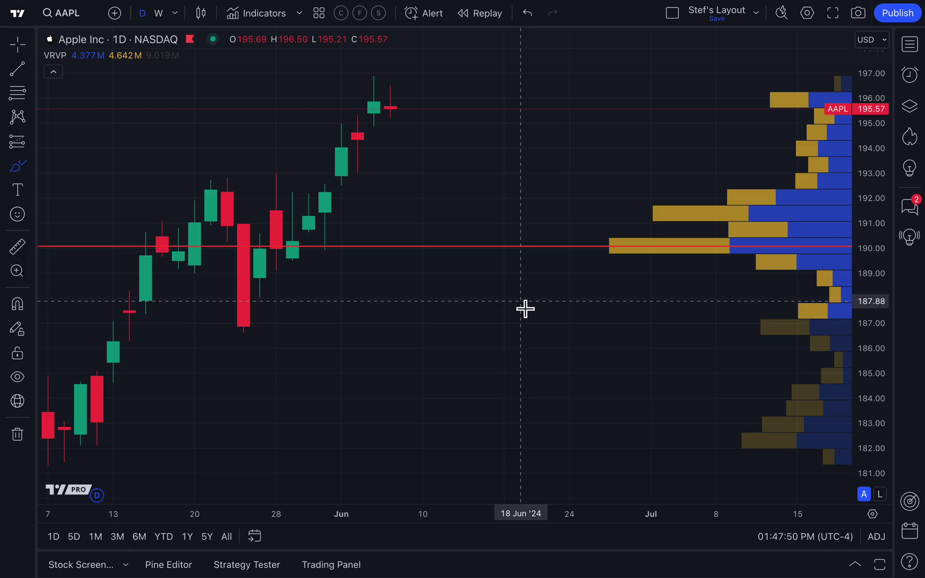
# Search the indicators for "volume" and add the Volume indicator to the AAPL chart.
pyautogui.press('/')
pyautogui.write('volum')
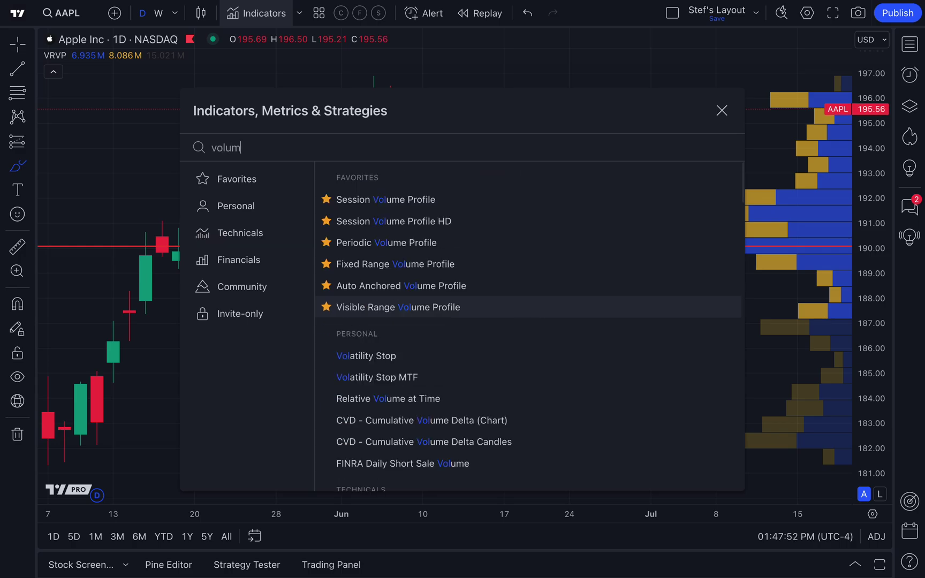
pyautogui.write('e')
pyautogui.scroll(-2, 530, 423)
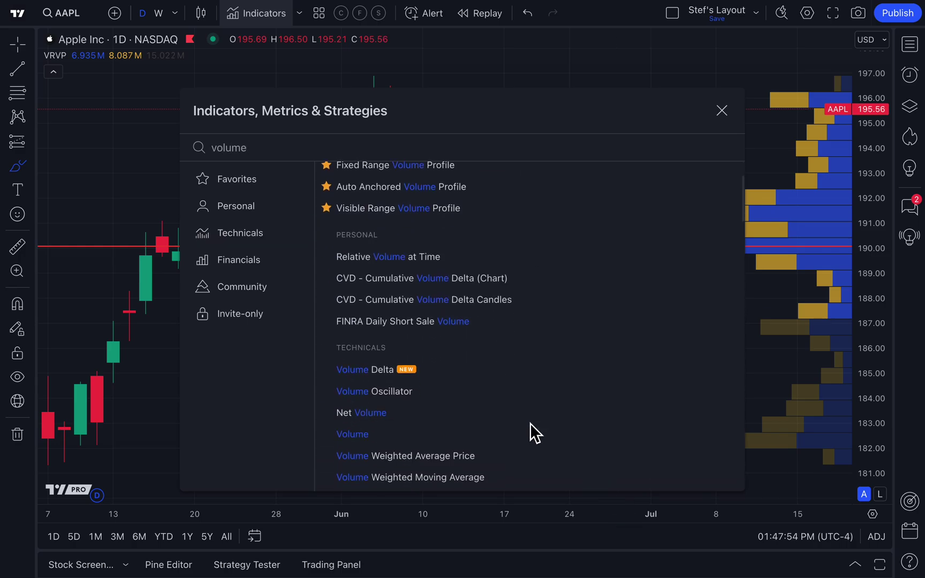
pyautogui.scroll(-1, 530, 423)
pyautogui.click(364, 384)
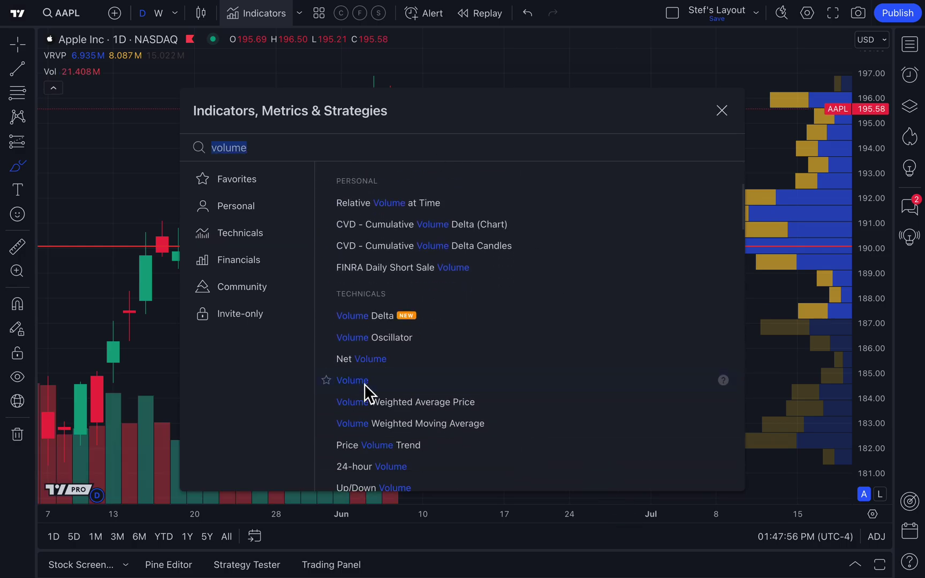
pyautogui.click(722, 111)
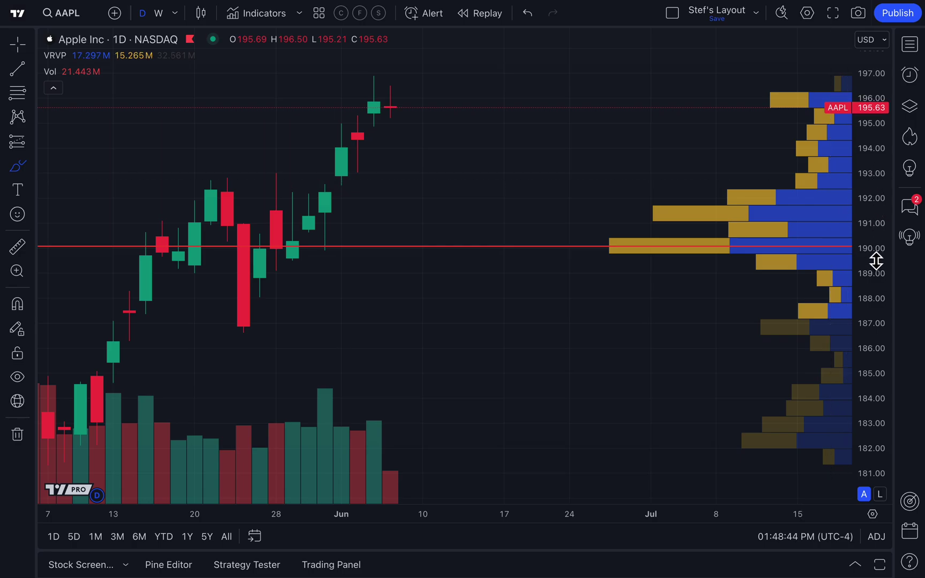
pyautogui.press('/')
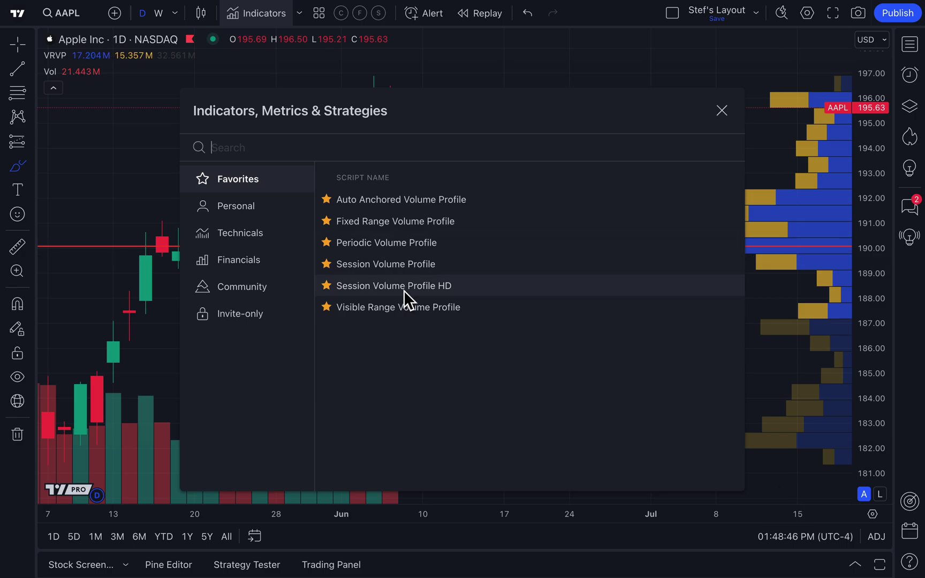
pyautogui.click(292, 239)
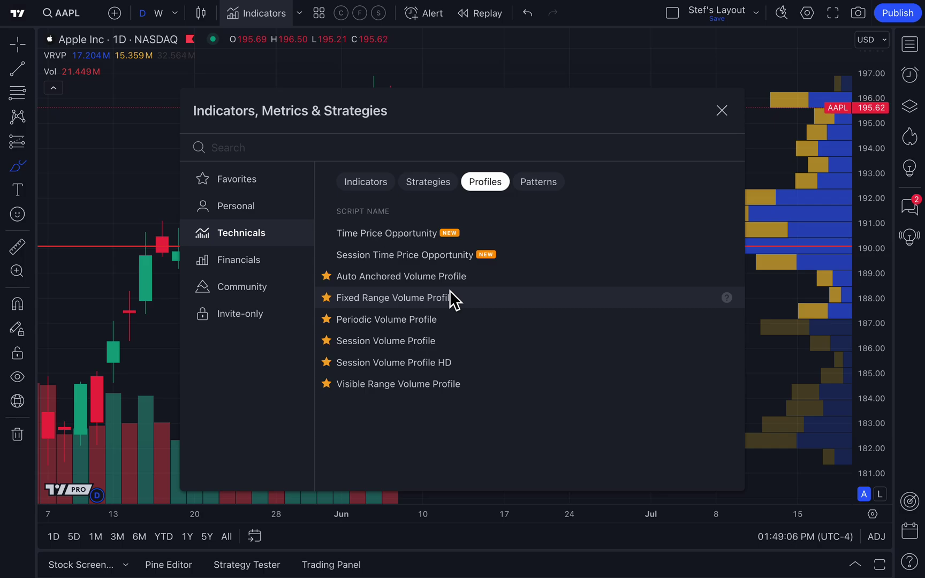
pyautogui.click(722, 111)
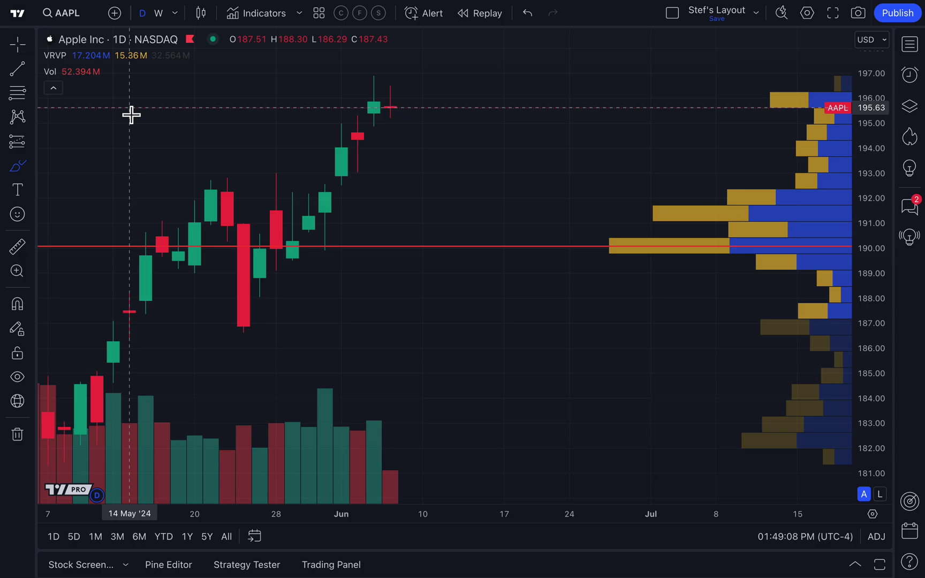
# Remove the Volume and Visible Range Volume Profile indicators from the AAPL chart.
pyautogui.click(106, 72)
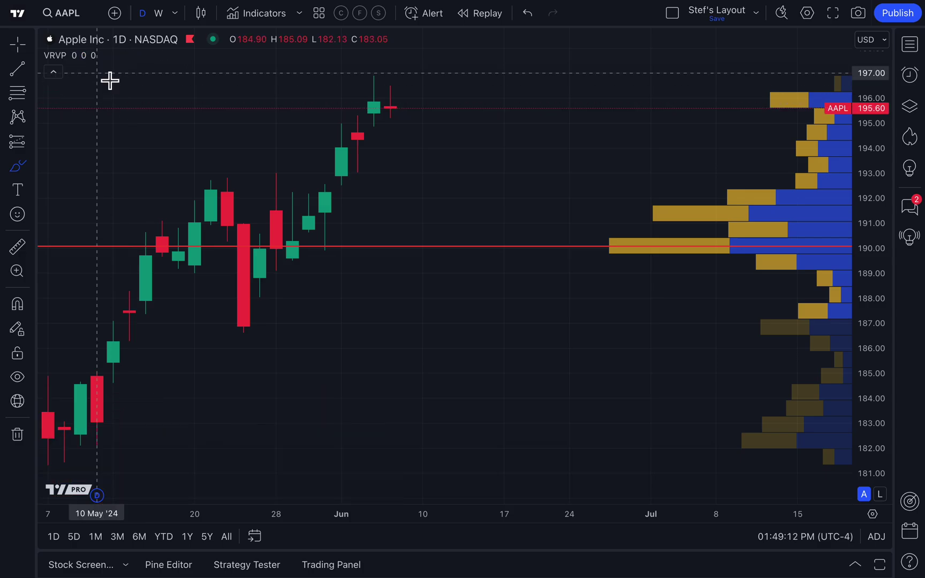
pyautogui.click(113, 56)
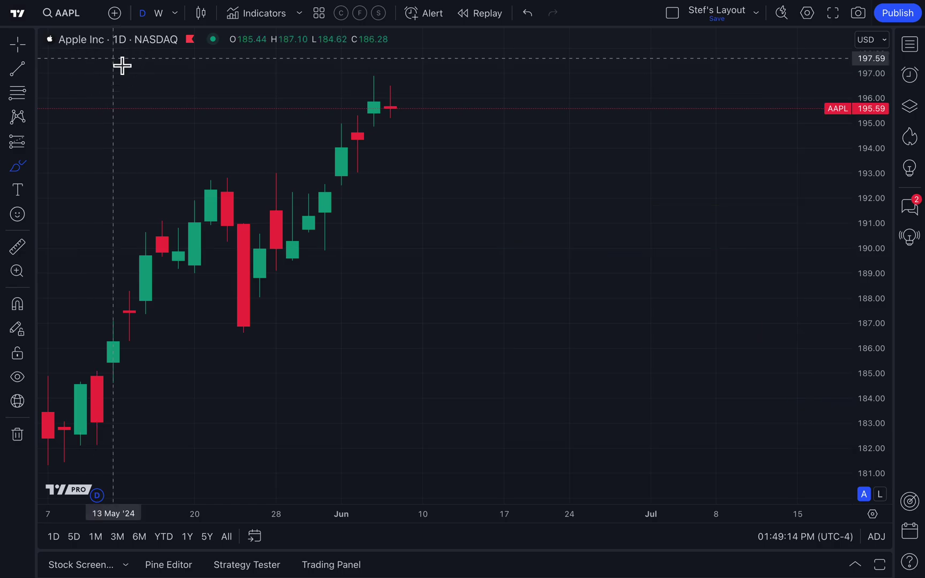
# Read the Help Center article on Auto Anchored Volume Profile, covering its definition, calculation, inputs and anchor period options.
pyautogui.press('/')
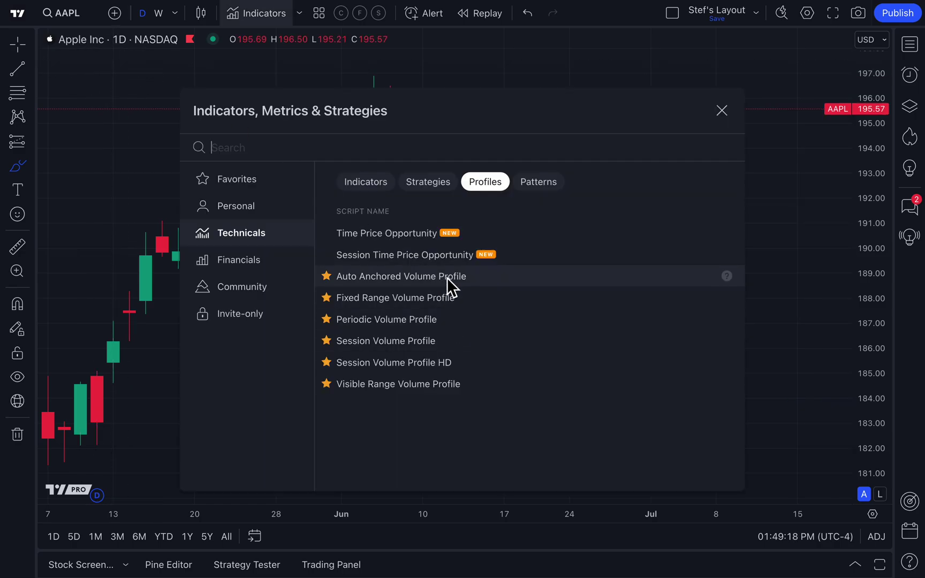
pyautogui.click(733, 280)
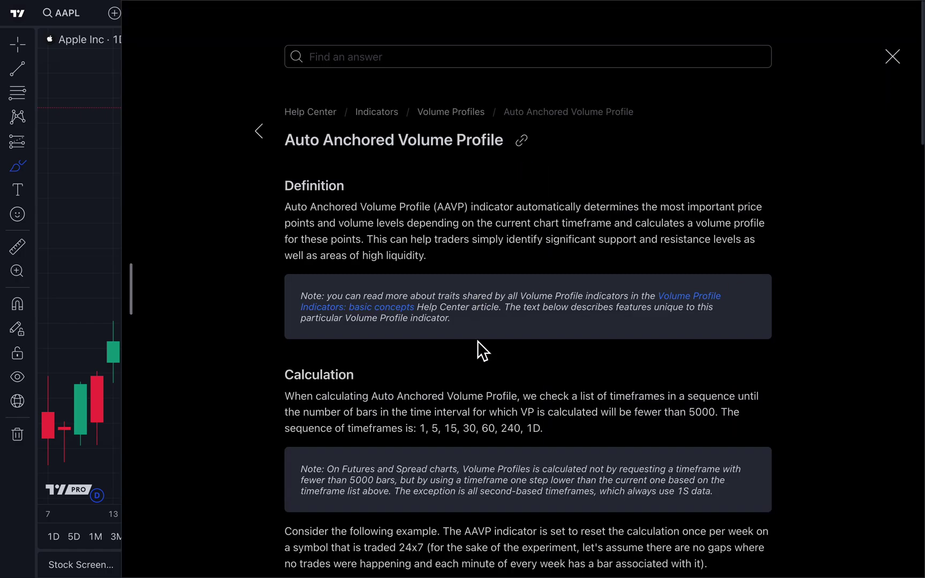
pyautogui.scroll(-5, 477, 341)
pyautogui.scroll(-10, 476, 401)
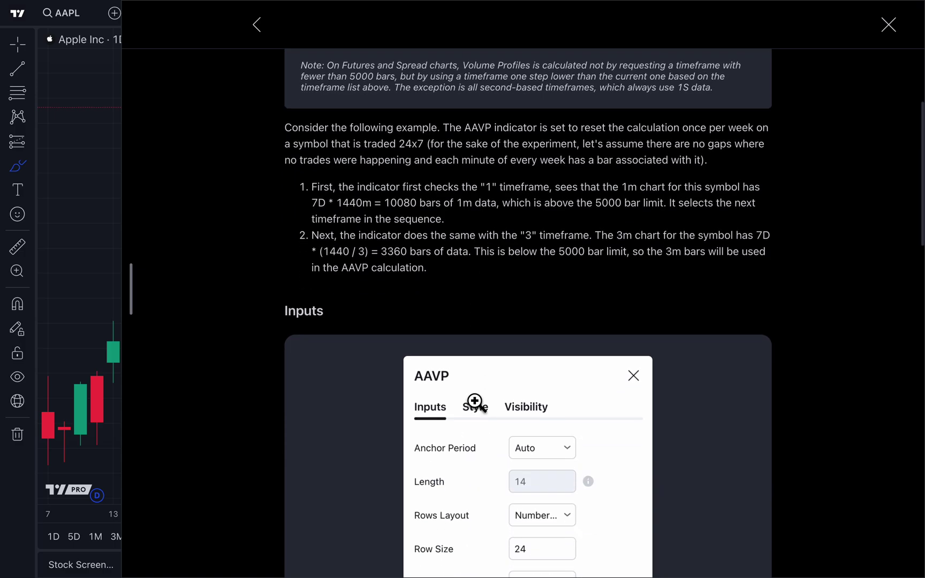
pyautogui.scroll(-7, 475, 400)
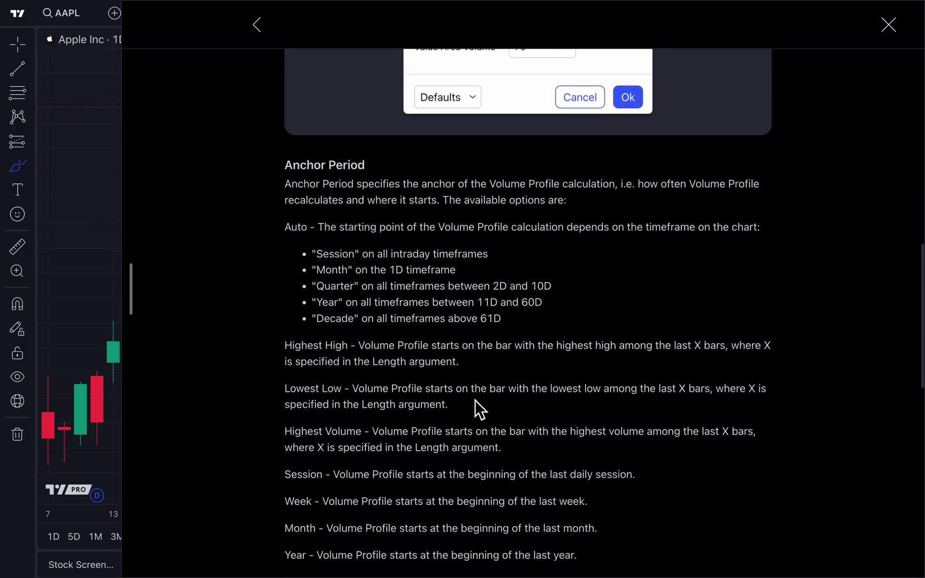
pyautogui.scroll(15, 475, 400)
pyautogui.scroll(5, 475, 400)
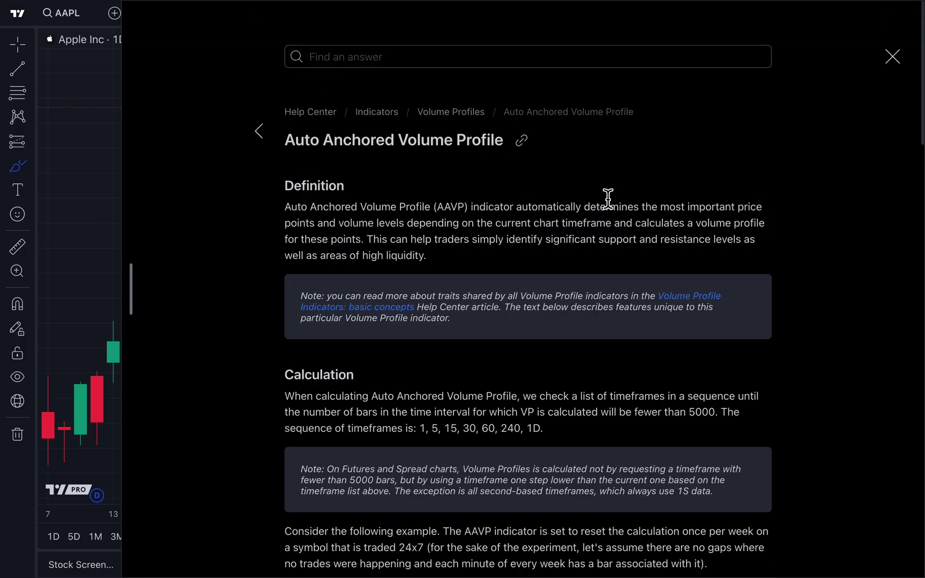
pyautogui.click(902, 65)
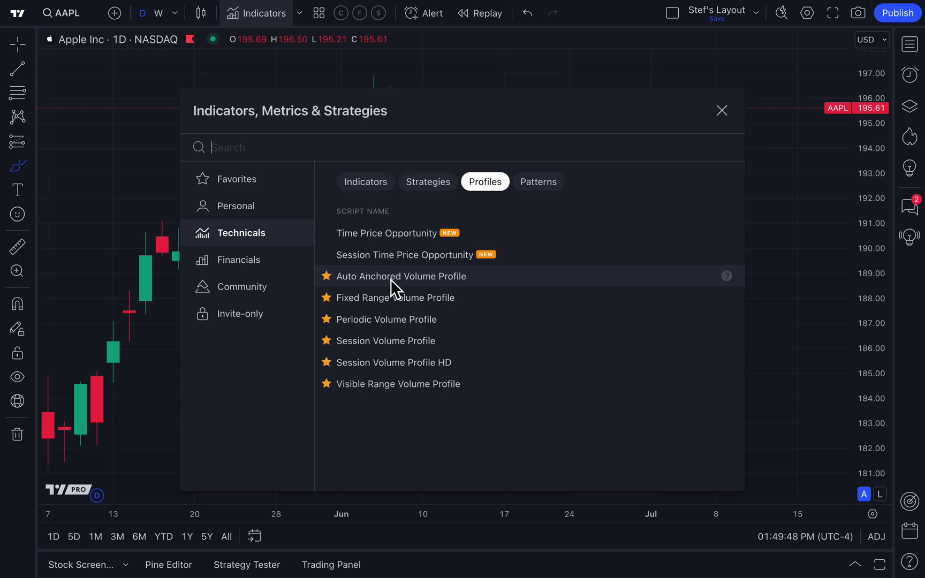
# Add the Auto Anchored Volume Profile indicator to the AAPL daily chart.
pyautogui.click(368, 279)
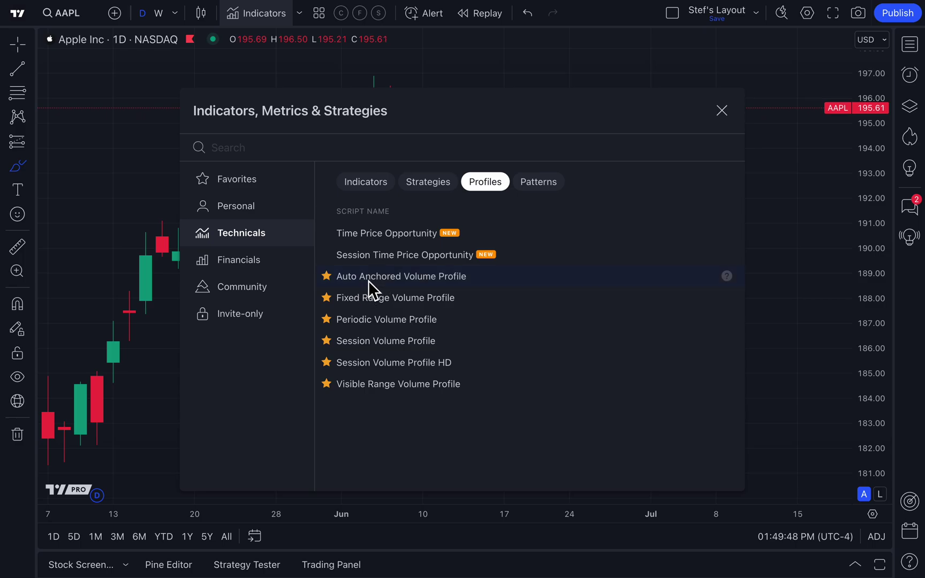
pyautogui.click(732, 113)
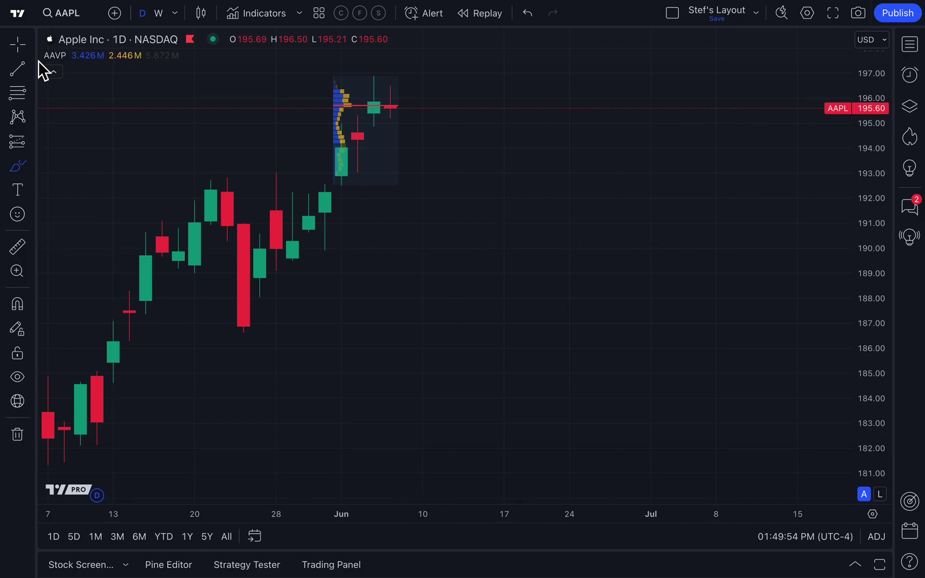
# Brush a freehand line from the 6 June candle across and down at 7 June, and undo the stroke.
pyautogui.click(24, 52)
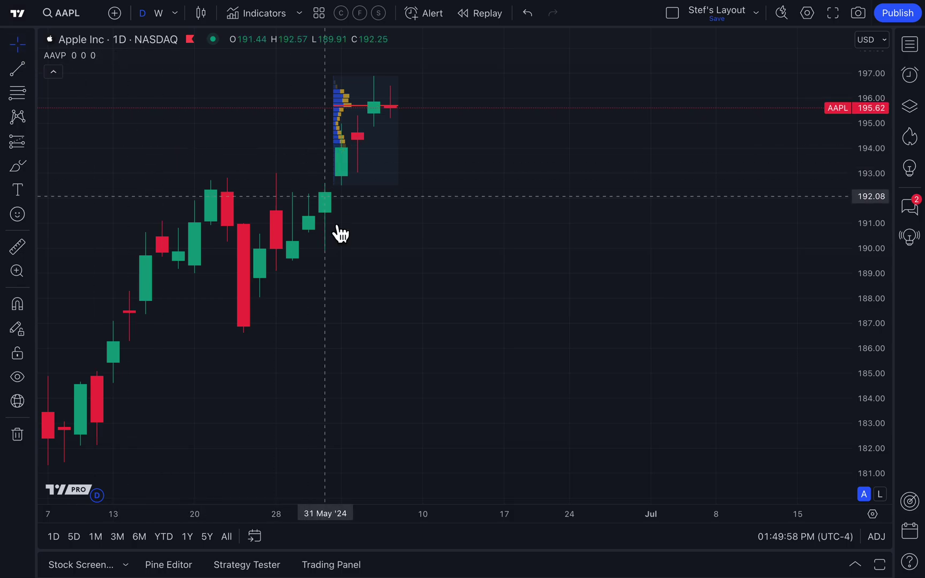
pyautogui.moveTo(329, 287); pyautogui.dragTo(442, 304)
pyautogui.scroll(10, 443, 303)
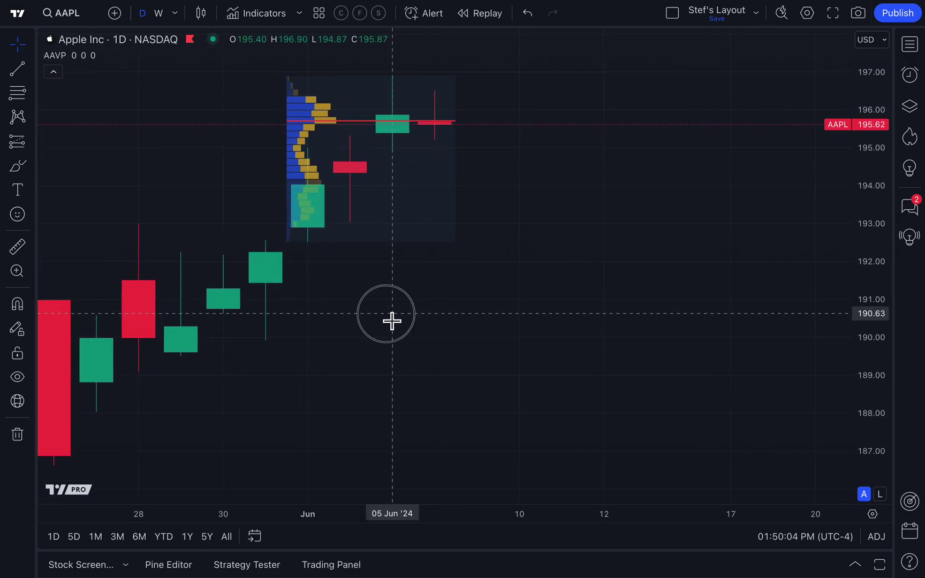
pyautogui.moveTo(393, 316); pyautogui.dragTo(526, 324)
pyautogui.scroll(4, 527, 325)
pyautogui.scroll(3, 527, 324)
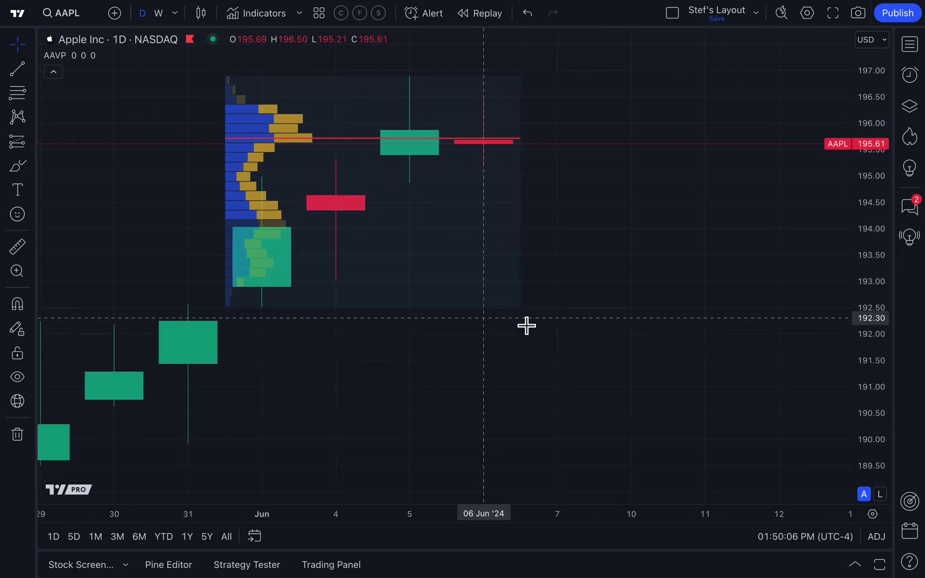
pyautogui.moveTo(296, 404); pyautogui.dragTo(394, 411)
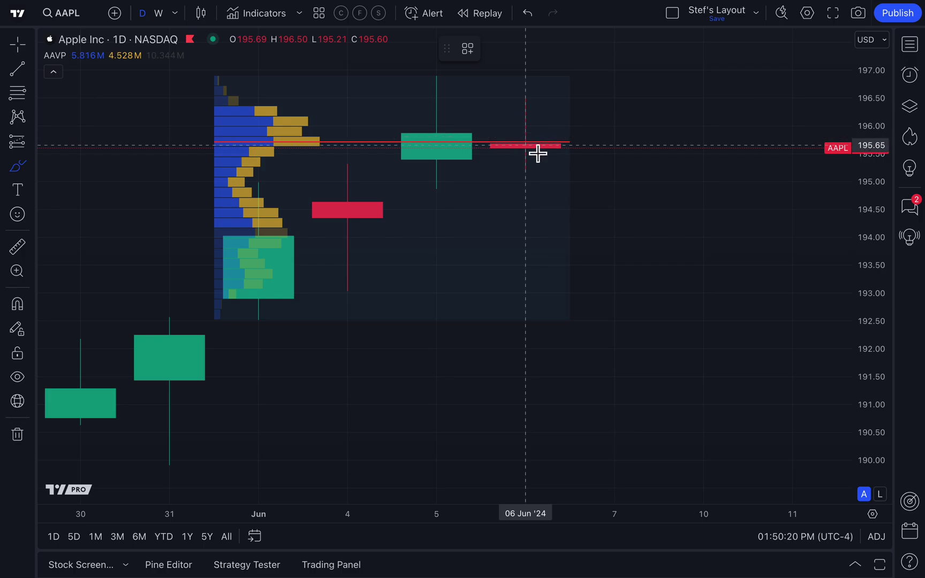
pyautogui.moveTo(535, 149)
pyautogui.mouseDown()
pyautogui.moveTo(620, 223)
pyautogui.moveTo(633, 210)
pyautogui.mouseUp()
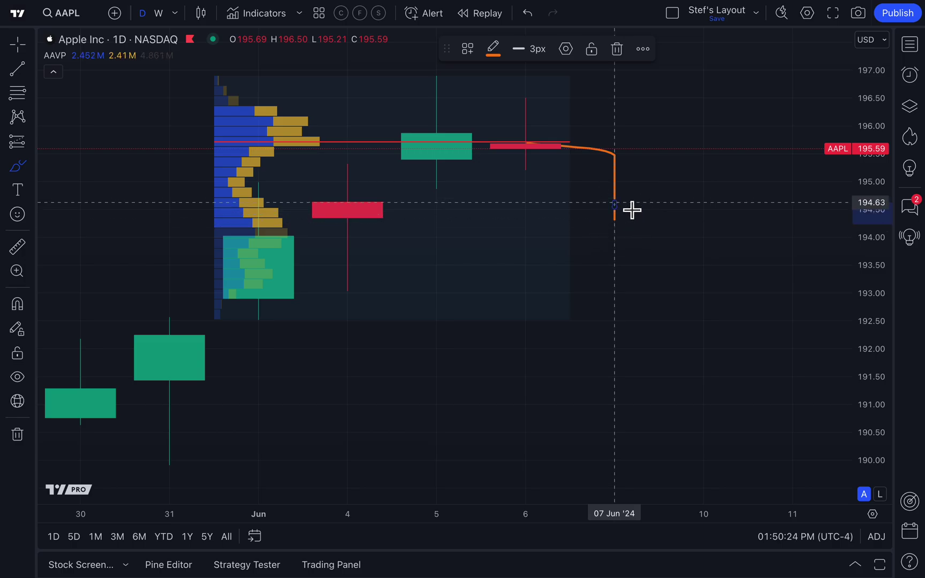
pyautogui.press('super+z')
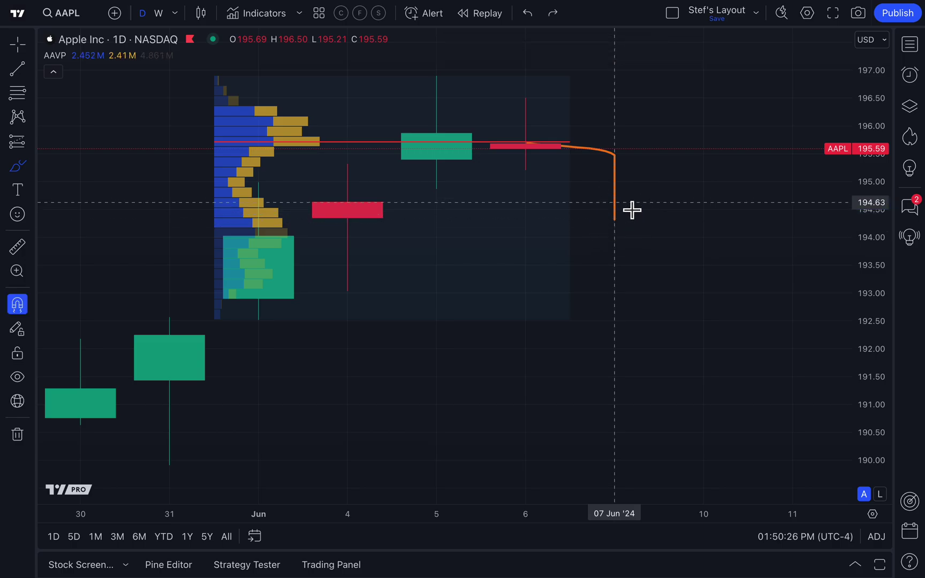
# Undo the orange brush stroke drawn from the 6 June candle.
pyautogui.press('super+z')
pyautogui.scroll(3, 453, 217)
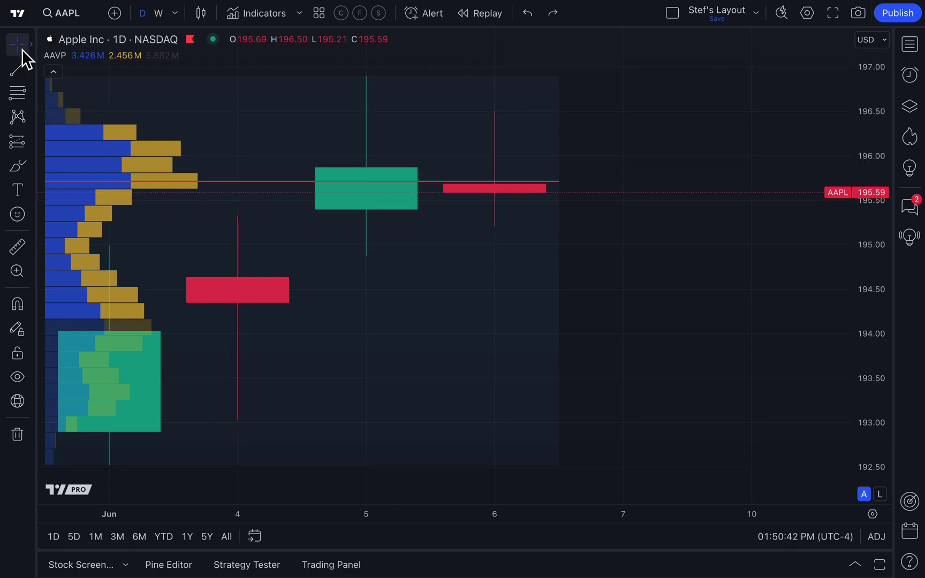
# Restyle the Auto Anchored Volume Profile's POC line as a white dashed line.
pyautogui.doubleClick(235, 183)
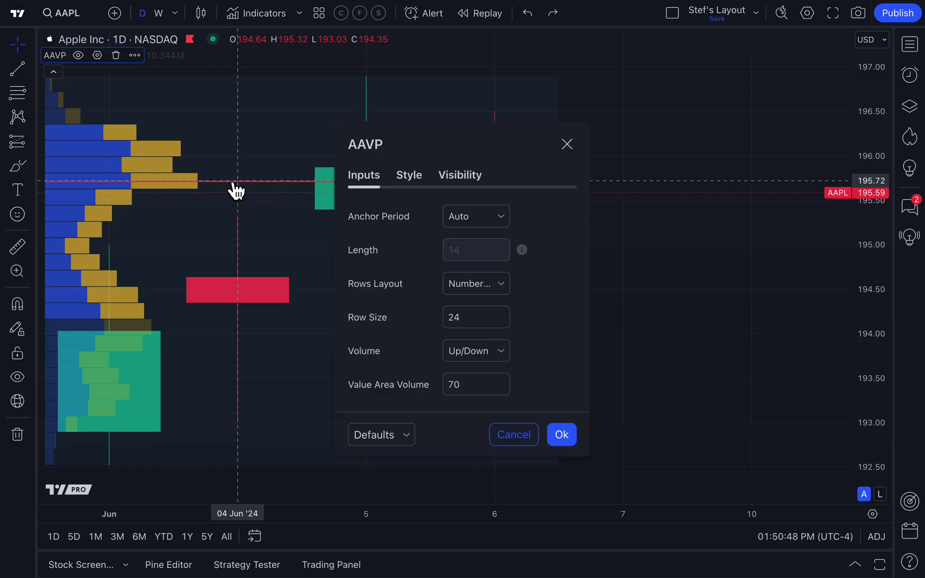
pyautogui.click(419, 179)
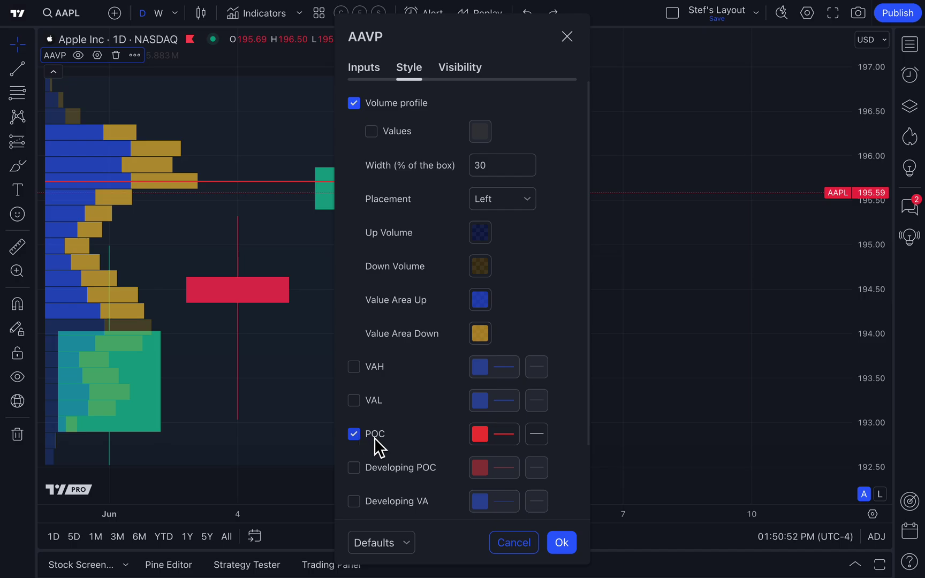
pyautogui.click(534, 440)
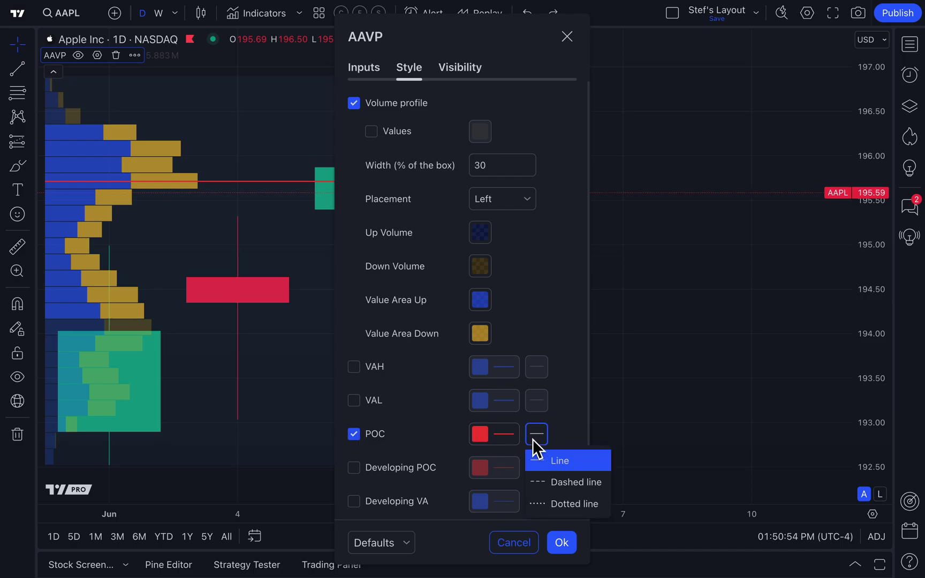
pyautogui.click(534, 448)
pyautogui.click(496, 436)
pyautogui.click(483, 314)
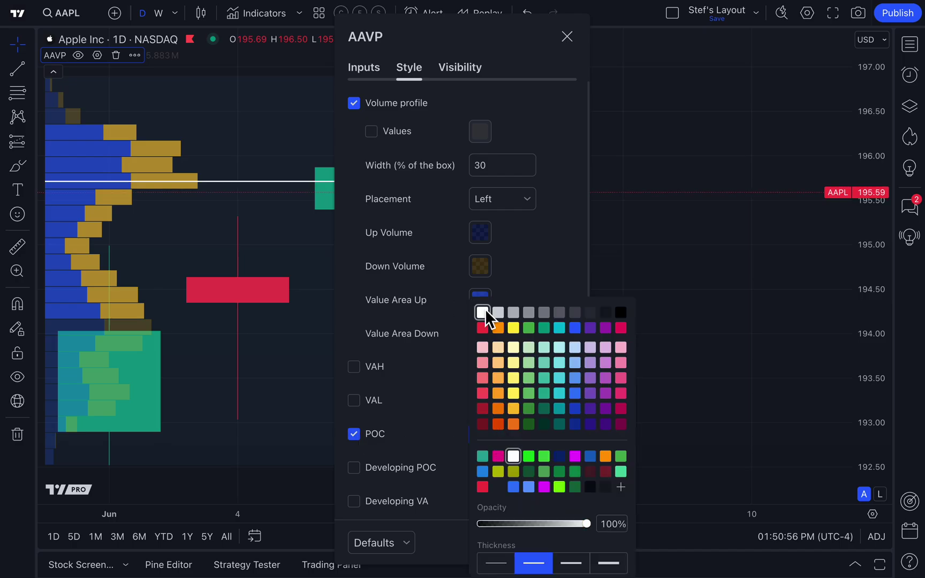
pyautogui.click(568, 267)
pyautogui.click(537, 434)
pyautogui.click(568, 481)
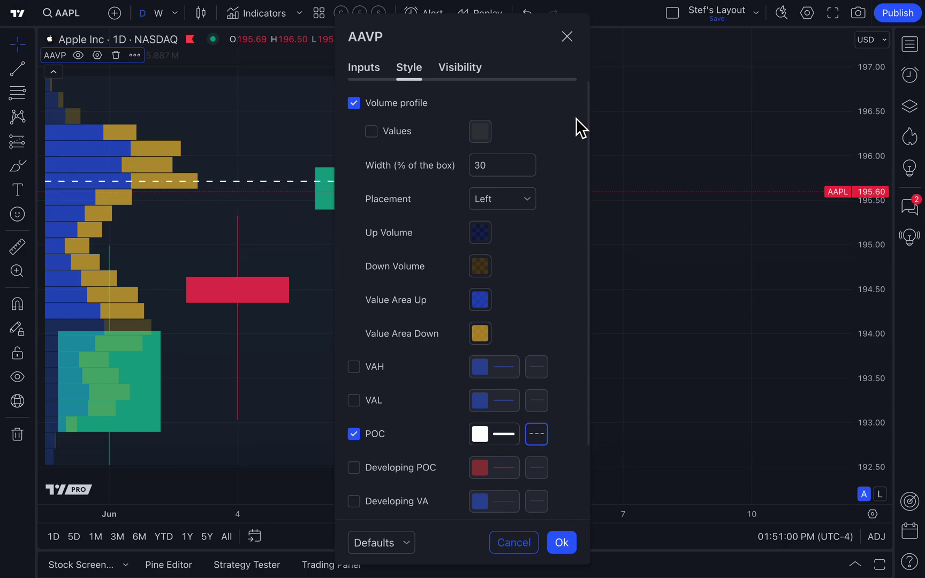
pyautogui.click(567, 36)
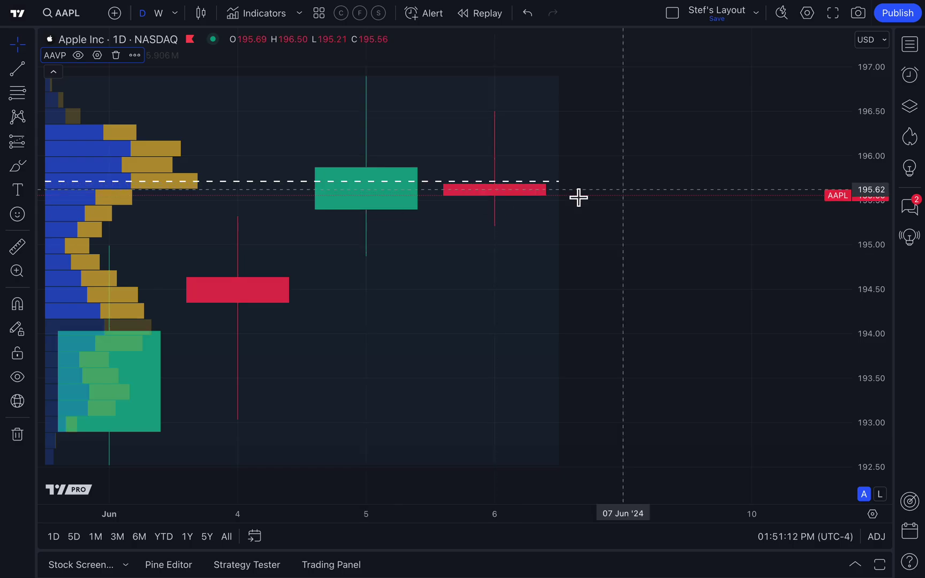
pyautogui.scroll(-2, 622, 192)
pyautogui.moveTo(285, 417); pyautogui.dragTo(367, 406)
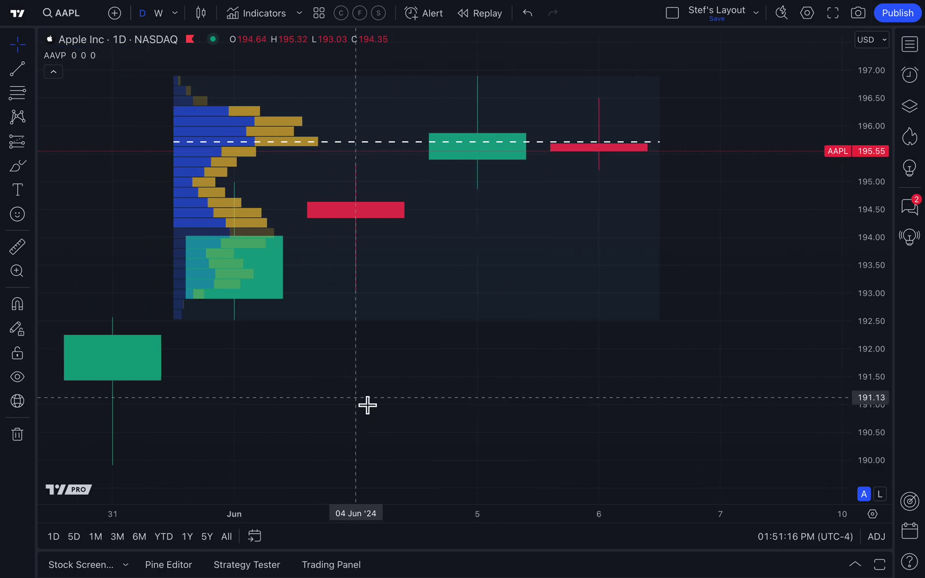
pyautogui.scroll(1, 367, 405)
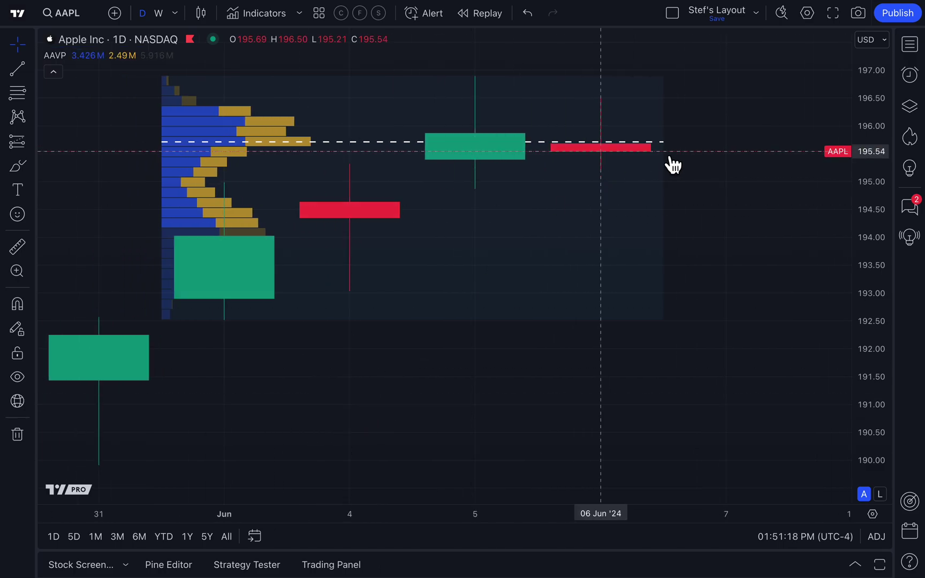
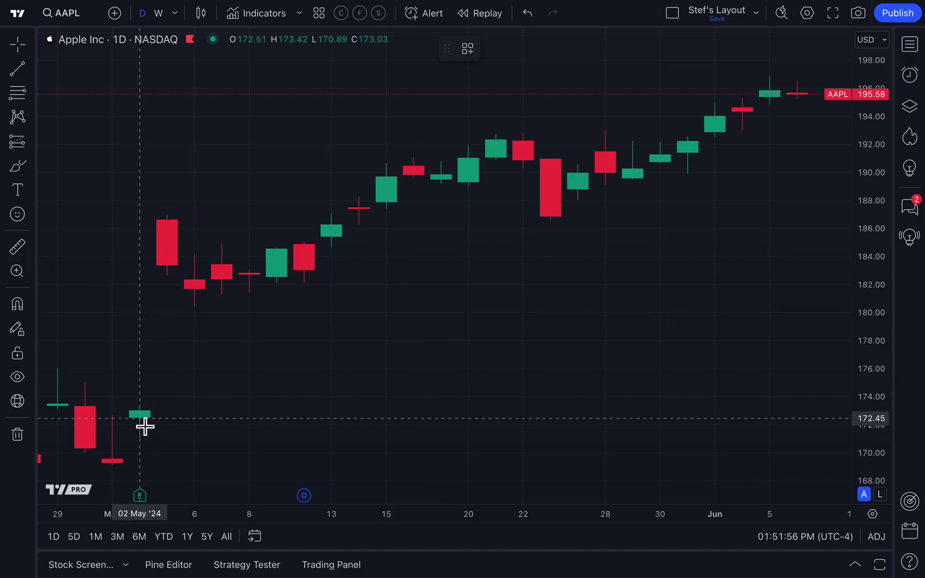
# Place a Fixed Range Volume Profile from the 3 May candle to the 6 June candle.
pyautogui.click(173, 245)
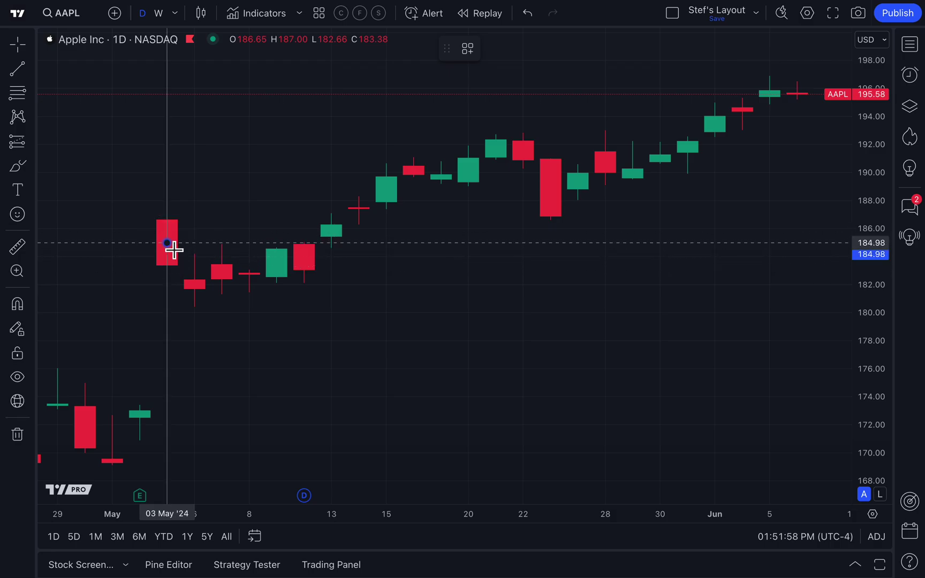
pyautogui.click(807, 97)
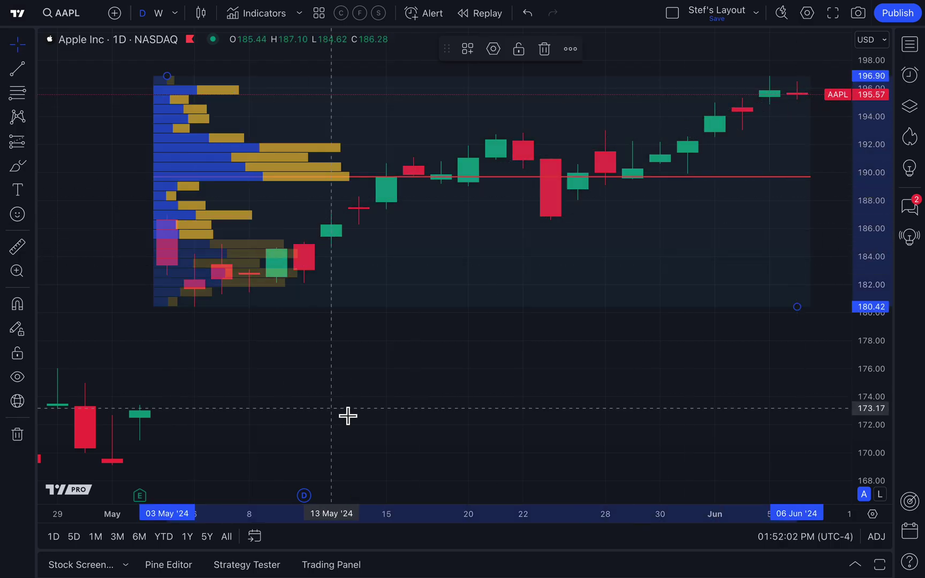
pyautogui.click(344, 396)
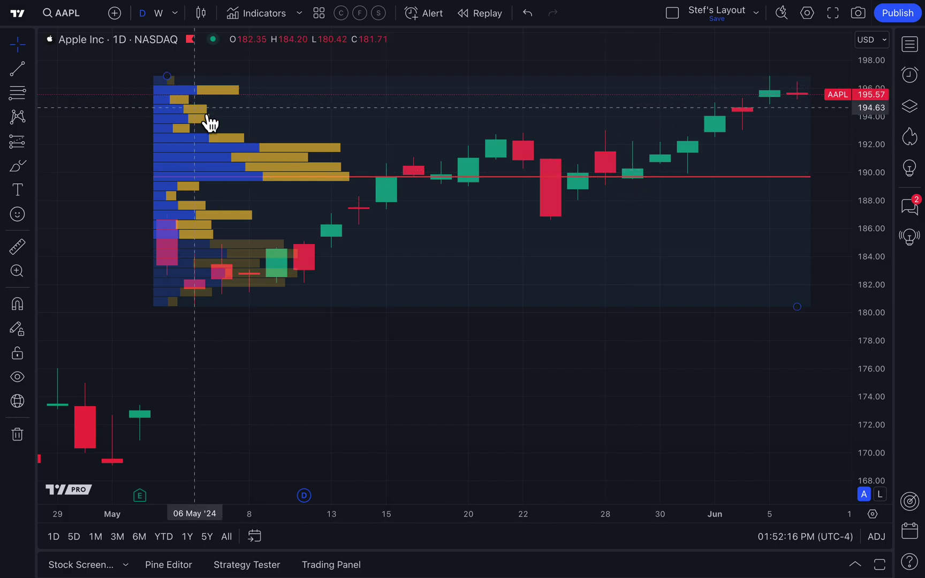
# Review the style settings of the Fixed Range Volume Profile with the profile in view, leaving them as they are.
pyautogui.doubleClick(251, 175)
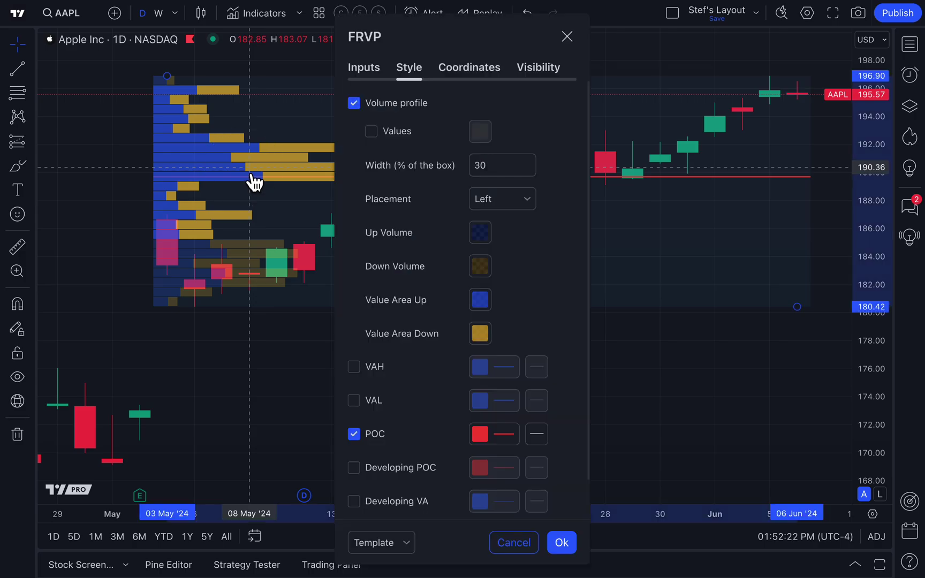
pyautogui.moveTo(469, 41); pyautogui.dragTo(714, 42)
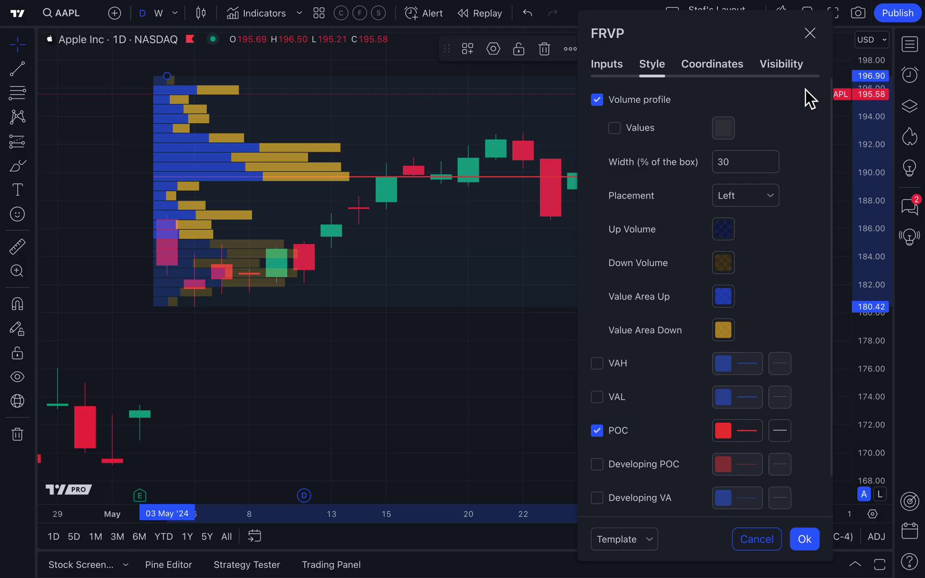
pyautogui.click(810, 33)
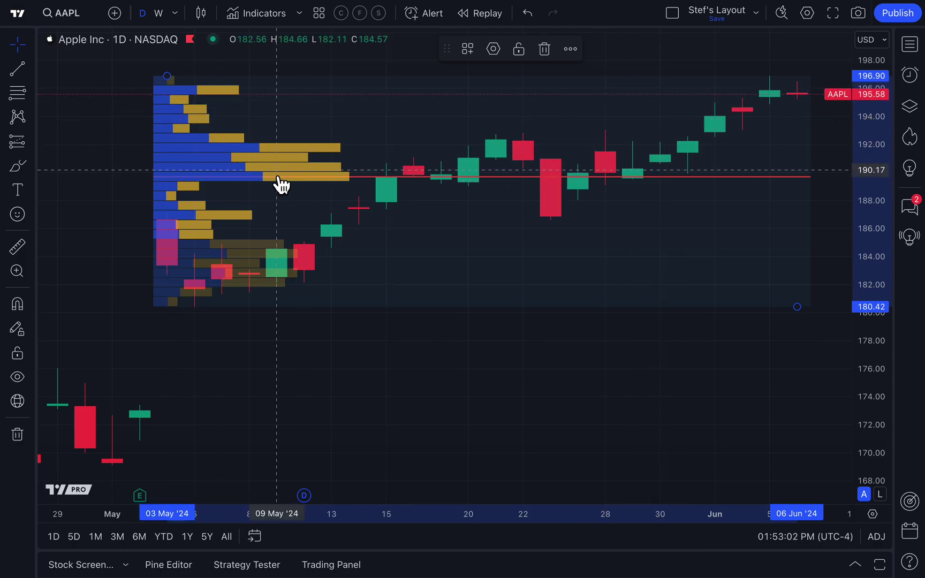
# Delete the Fixed Range Volume Profile and add the Periodic Volume Profile indicator to the AAPL daily chart.
pyautogui.press('Delete')
pyautogui.press('/')
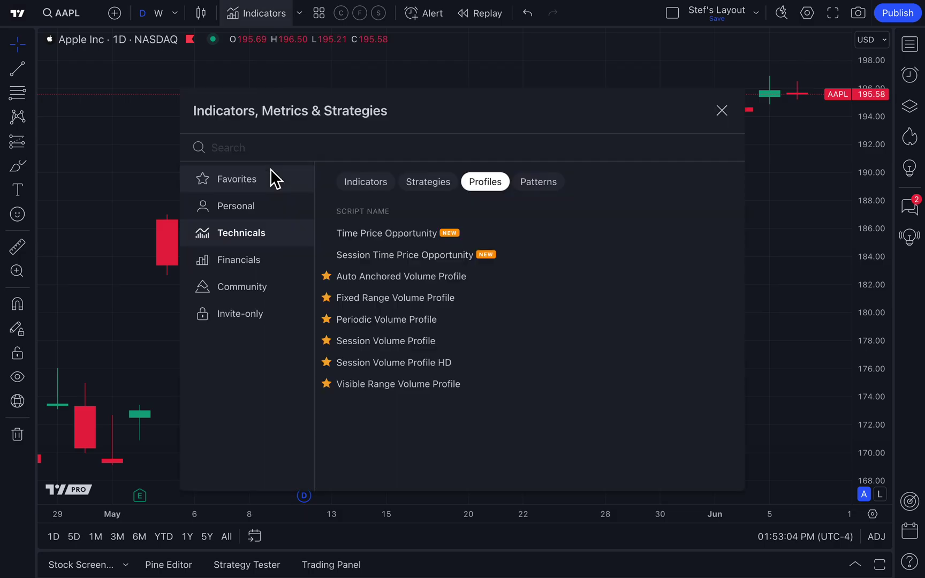
pyautogui.click(393, 325)
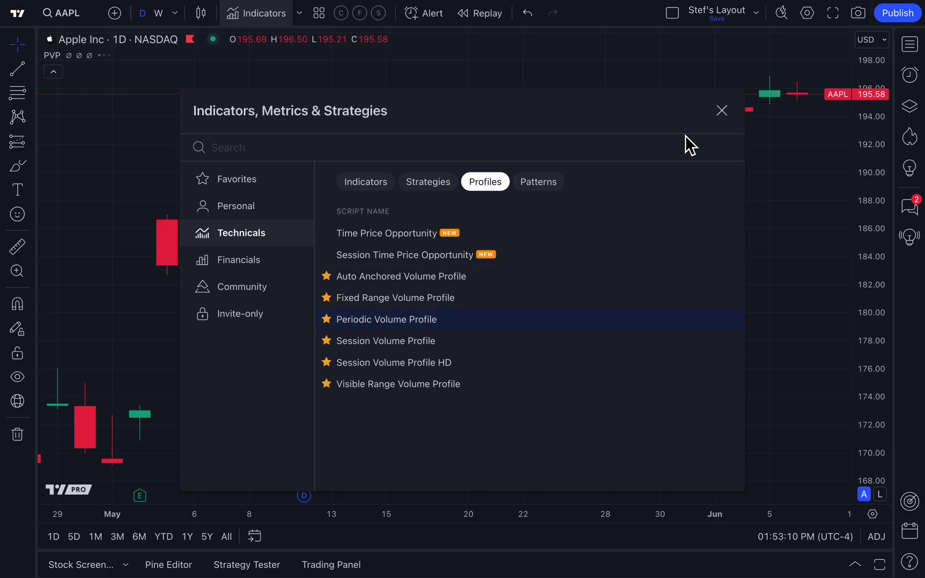
pyautogui.click(723, 113)
# Examine the periodic volume profiles of the individual daily candles, from March up to 6 June.
pyautogui.scroll(-1, 490, 334)
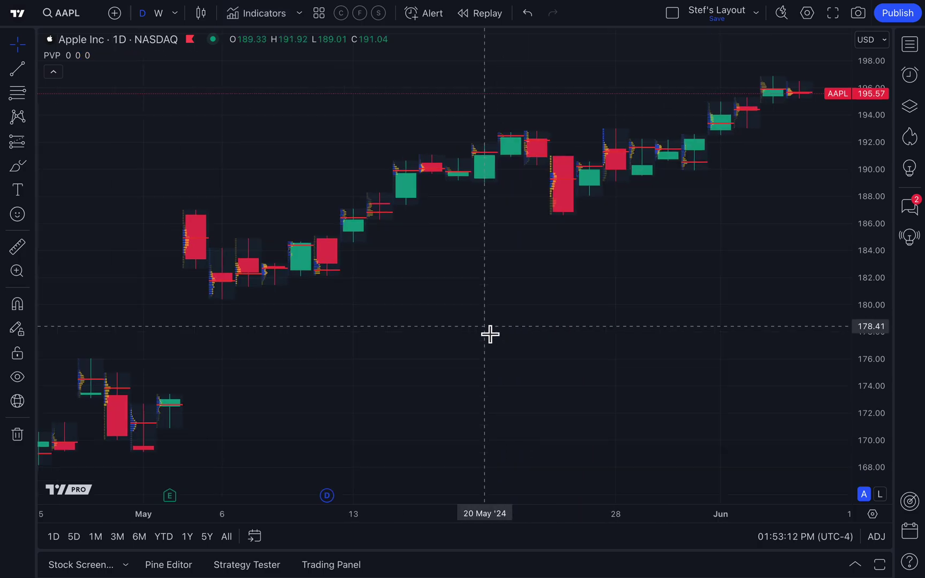
pyautogui.scroll(-1, 490, 335)
pyautogui.scroll(4, 490, 334)
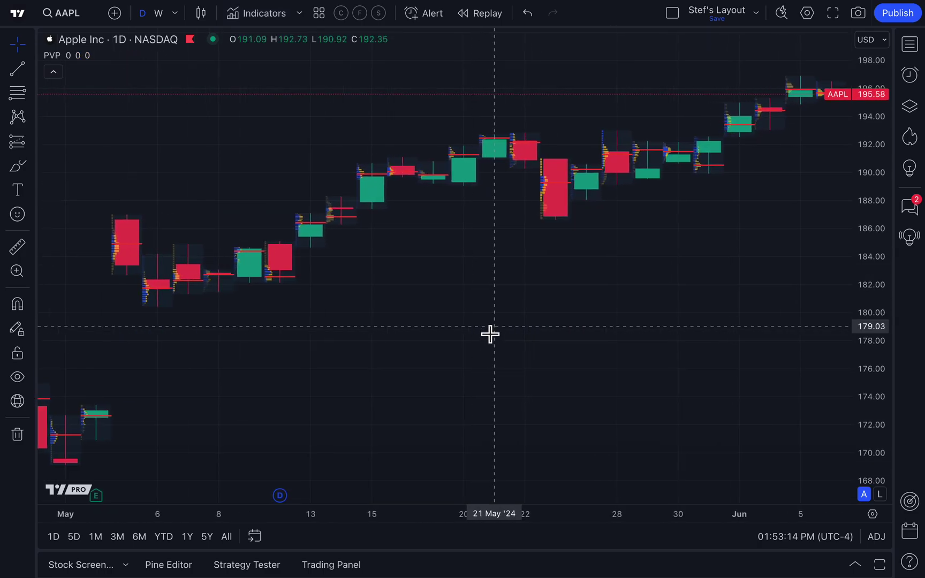
pyautogui.scroll(-4, 490, 334)
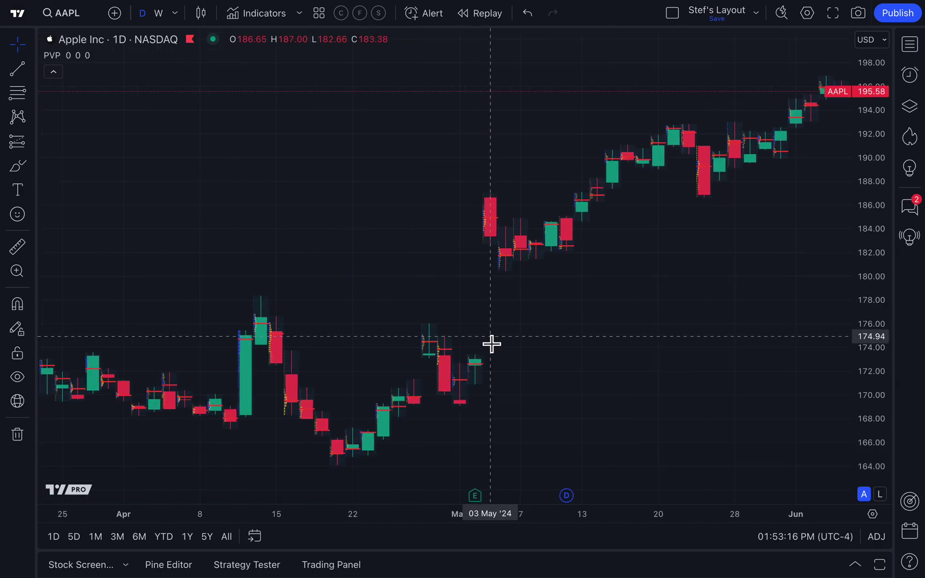
pyautogui.scroll(-4, 491, 345)
pyautogui.scroll(6, 317, 297)
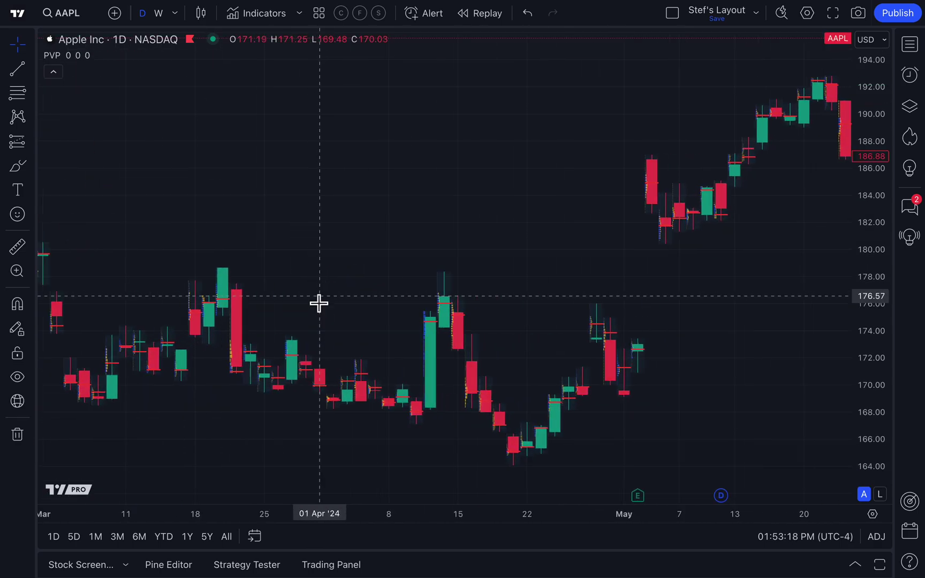
pyautogui.click(732, 290)
pyautogui.moveTo(745, 300); pyautogui.dragTo(340, 335)
pyautogui.scroll(5, 335, 334)
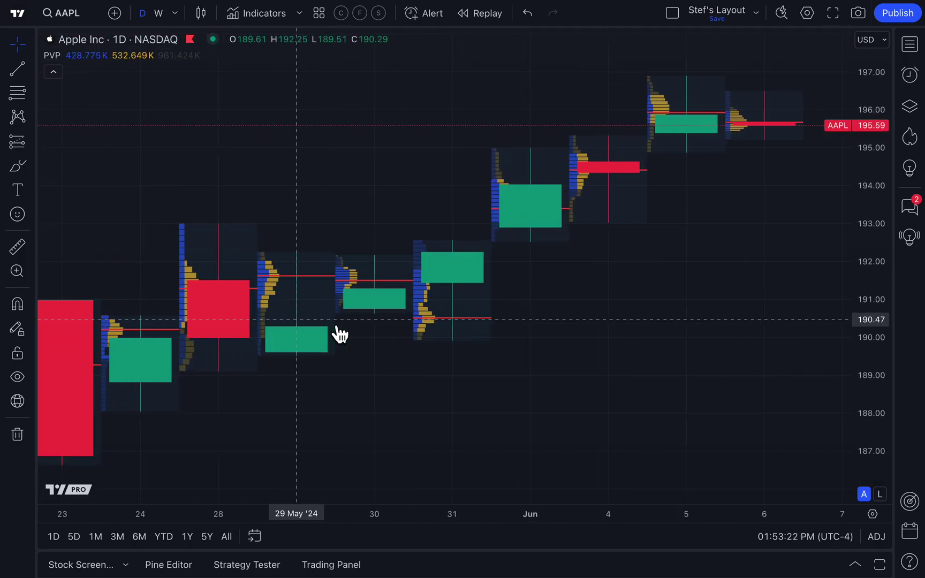
pyautogui.moveTo(670, 337); pyautogui.dragTo(502, 336)
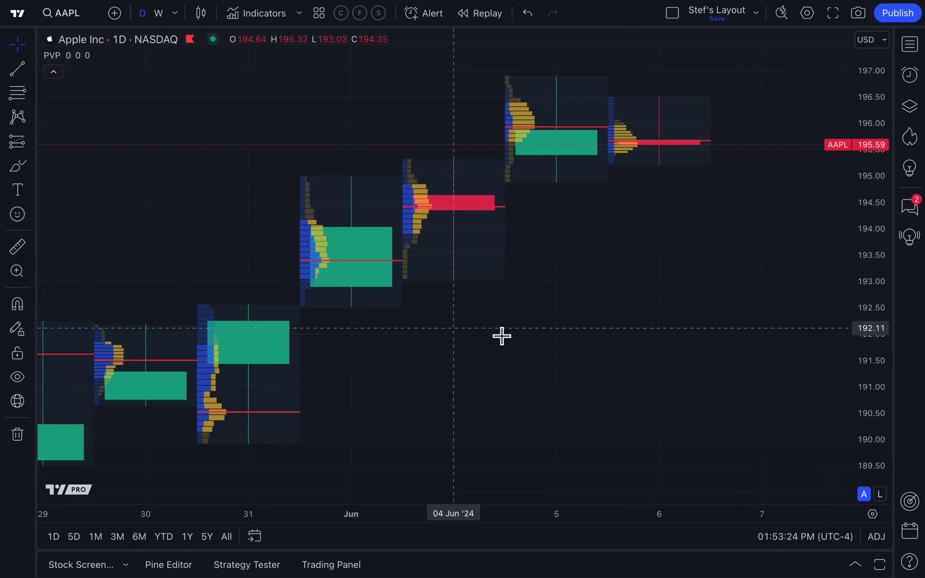
# Set the Periodic Volume Profile's period to 1 Week.
pyautogui.doubleClick(420, 219)
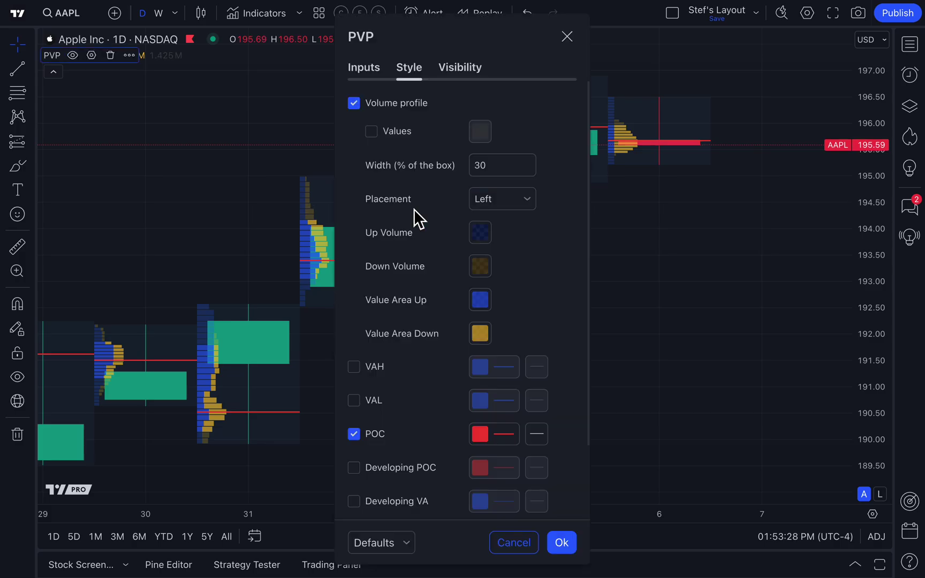
pyautogui.click(372, 73)
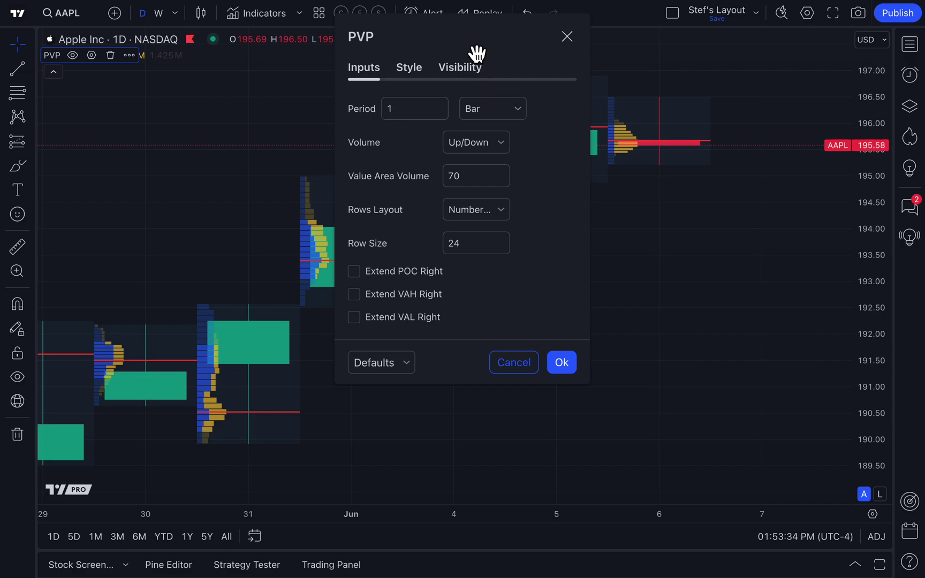
pyautogui.moveTo(475, 54); pyautogui.dragTo(713, 86)
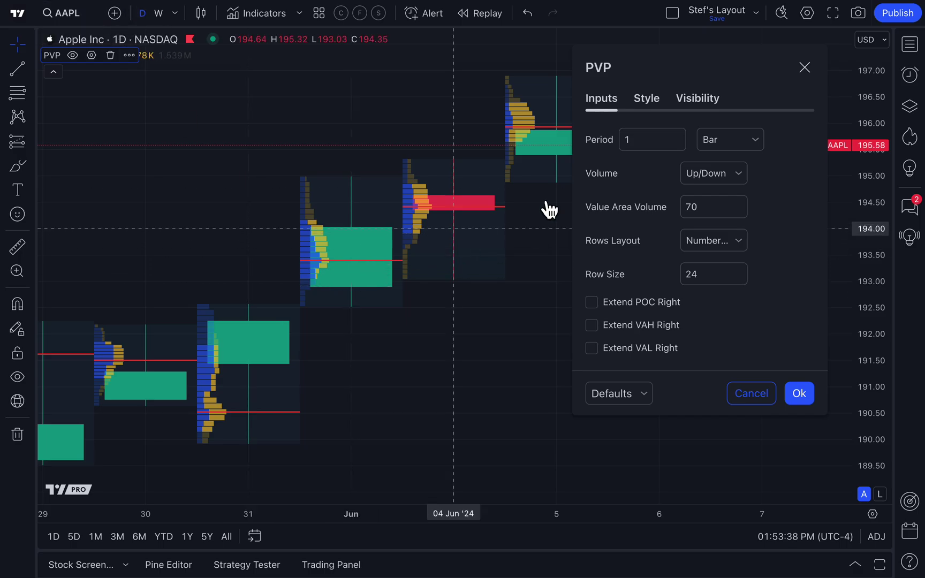
pyautogui.click(706, 144)
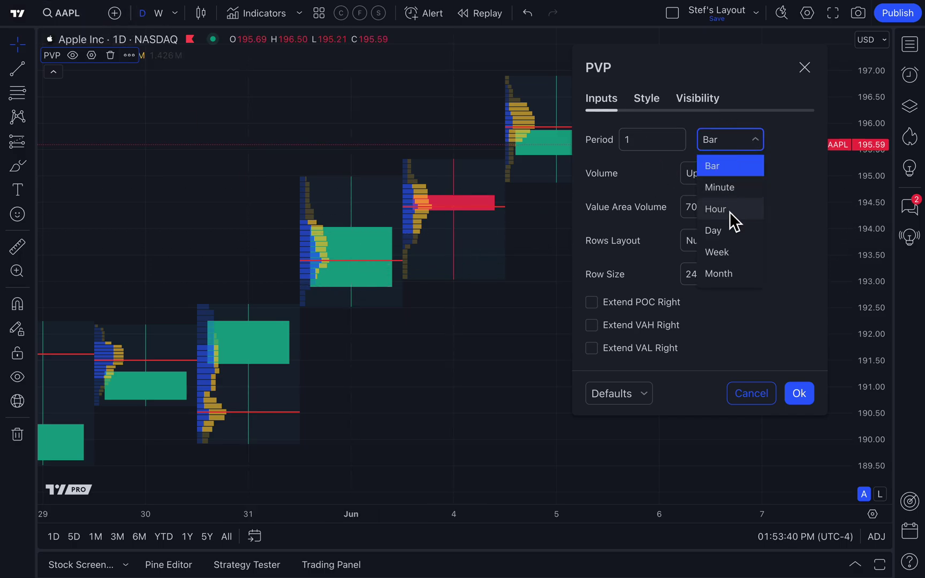
pyautogui.click(736, 251)
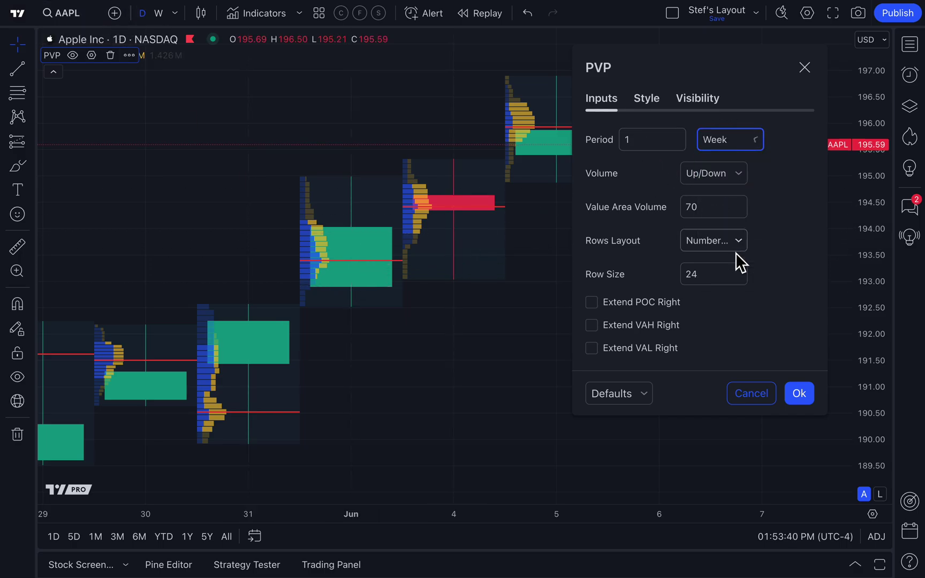
pyautogui.click(799, 394)
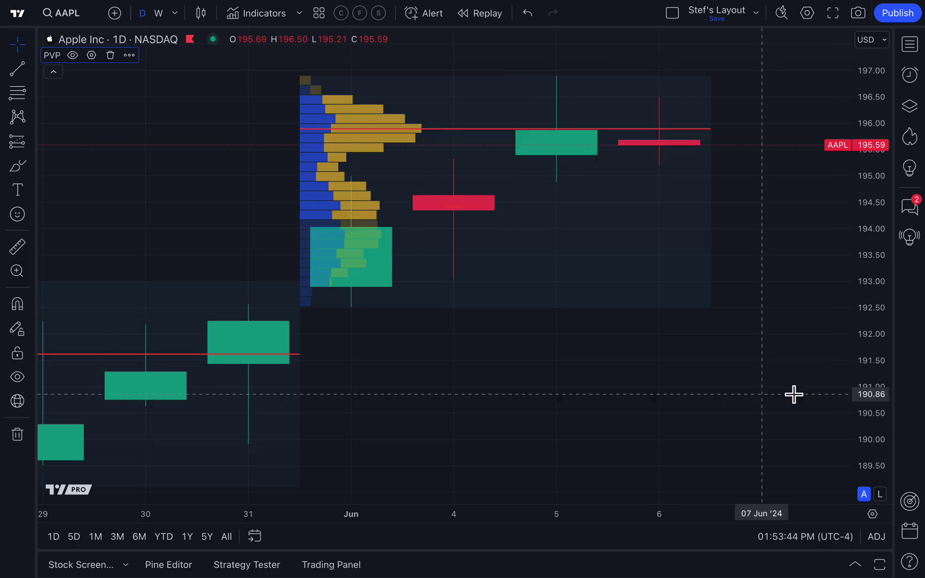
# Examine the weekly volume profiles and their POC lines from late April to early June.
pyautogui.scroll(-2, 628, 397)
pyautogui.scroll(-8, 628, 397)
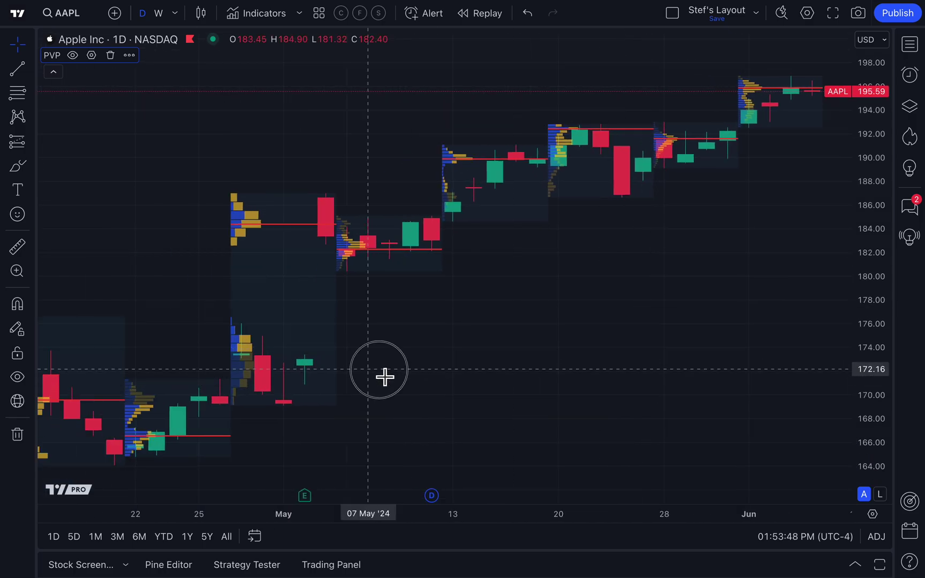
pyautogui.moveTo(384, 374)
pyautogui.mouseDown()
pyautogui.moveTo(764, 389)
pyautogui.moveTo(388, 359)
pyautogui.mouseUp()
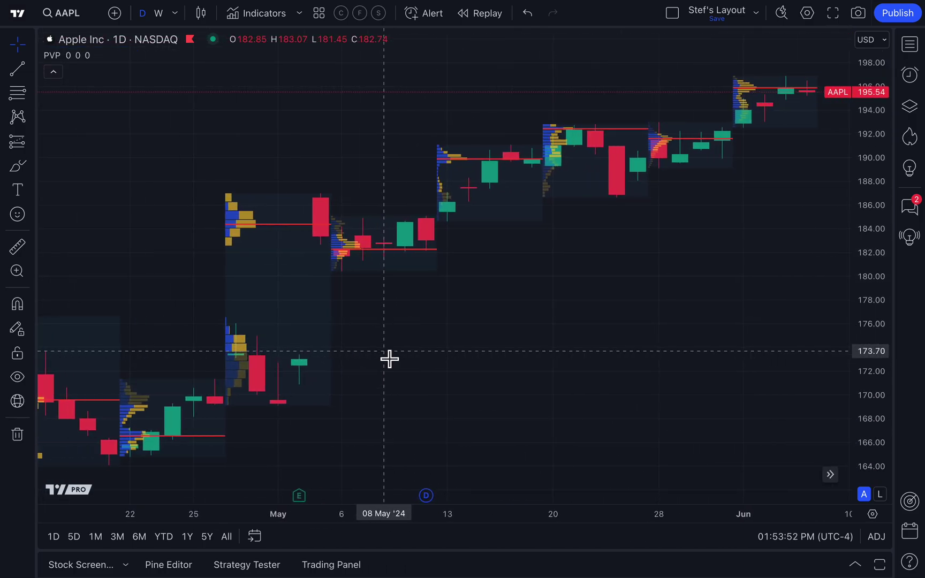
pyautogui.click(369, 264)
pyautogui.click(363, 248)
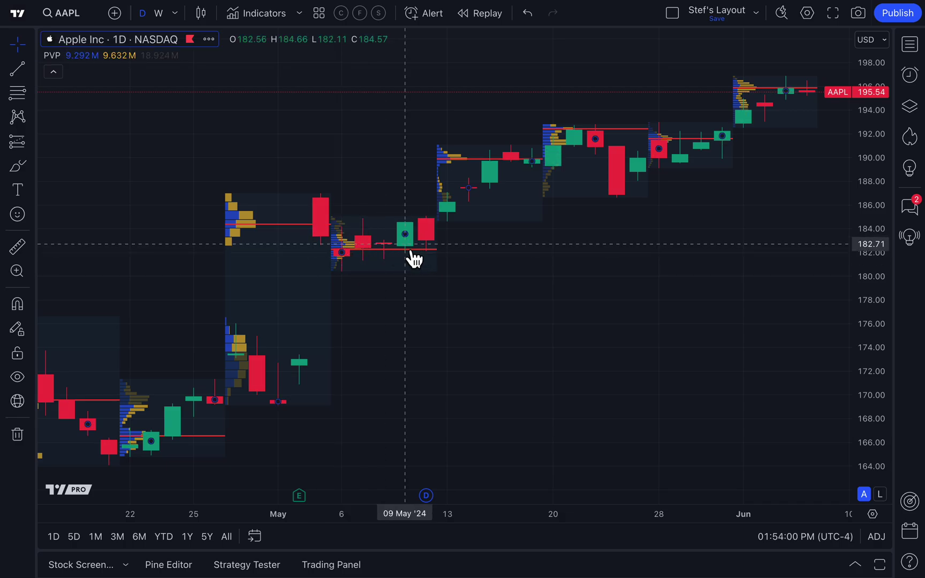
pyautogui.click(455, 219)
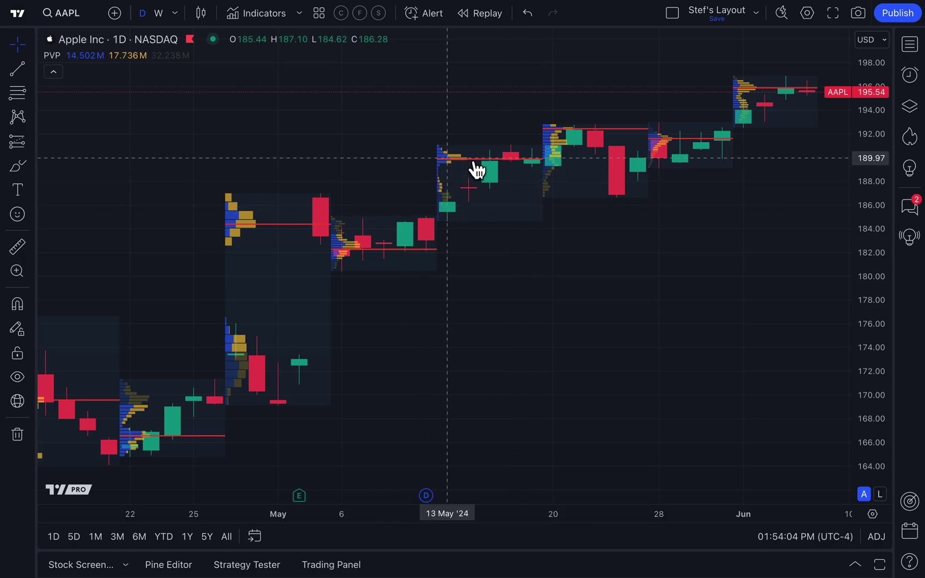
pyautogui.moveTo(600, 331); pyautogui.dragTo(473, 335)
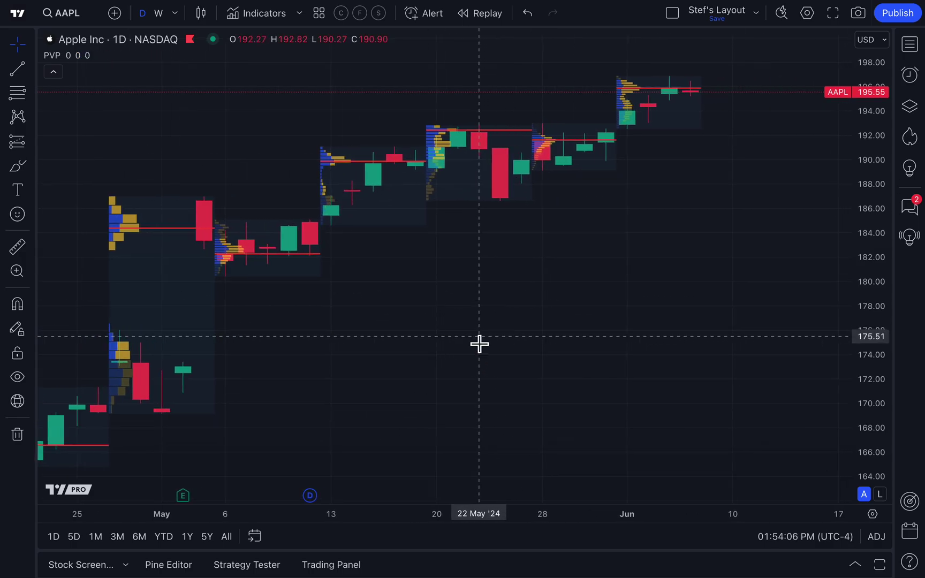
# Delete the Periodic Volume Profile and add the Session Volume Profile indicator to the AAPL daily chart.
pyautogui.scroll(2, 479, 343)
pyautogui.scroll(-2, 479, 344)
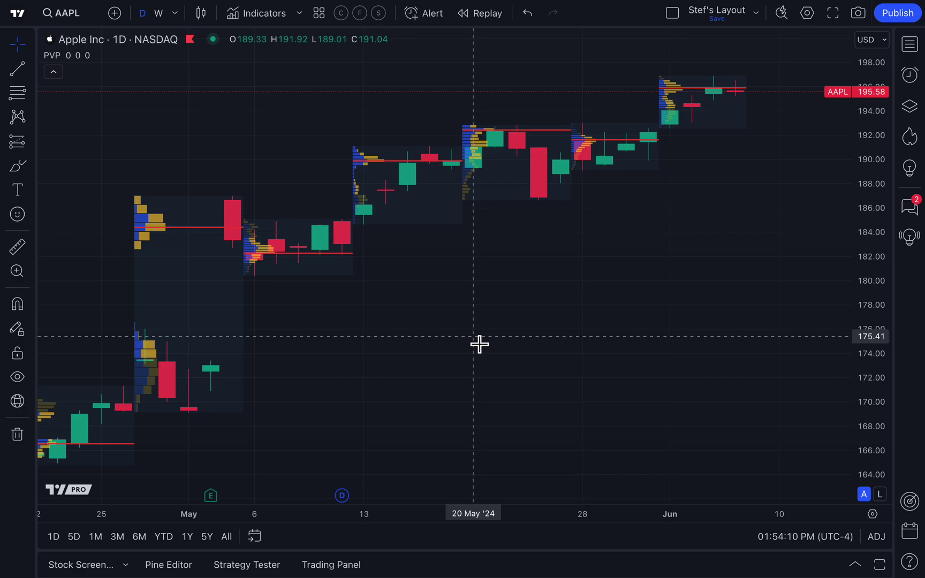
pyautogui.press('/')
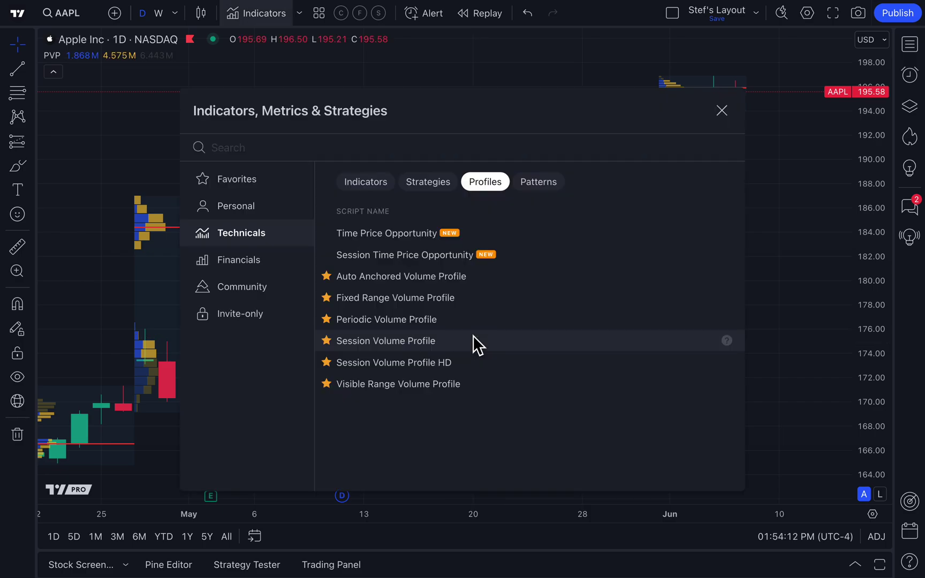
pyautogui.click(733, 108)
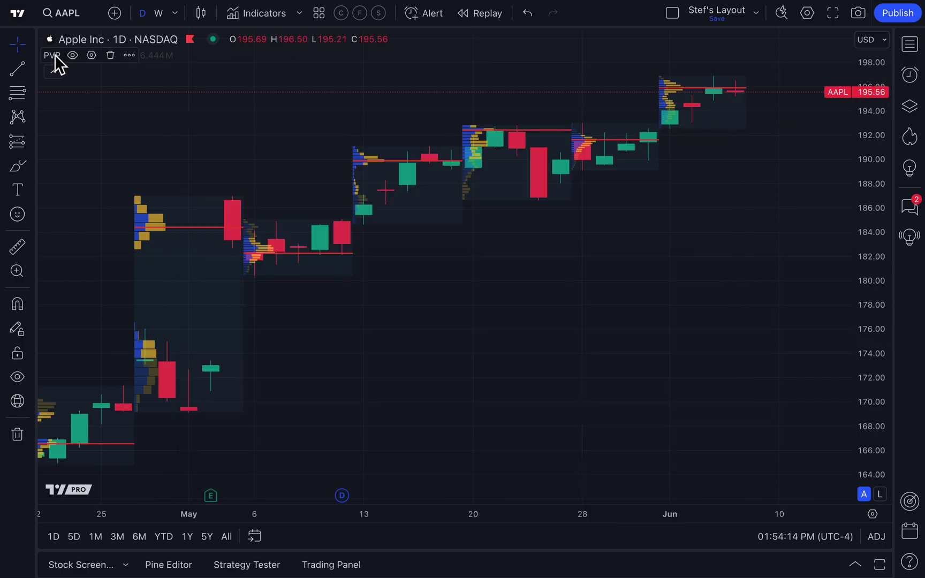
pyautogui.click(111, 55)
pyautogui.scroll(3, 223, 142)
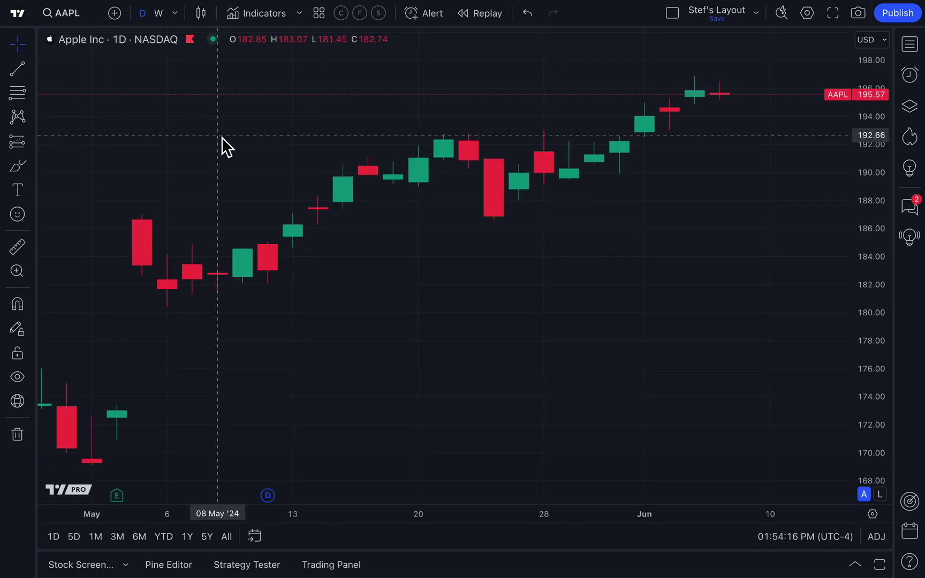
pyautogui.press('/')
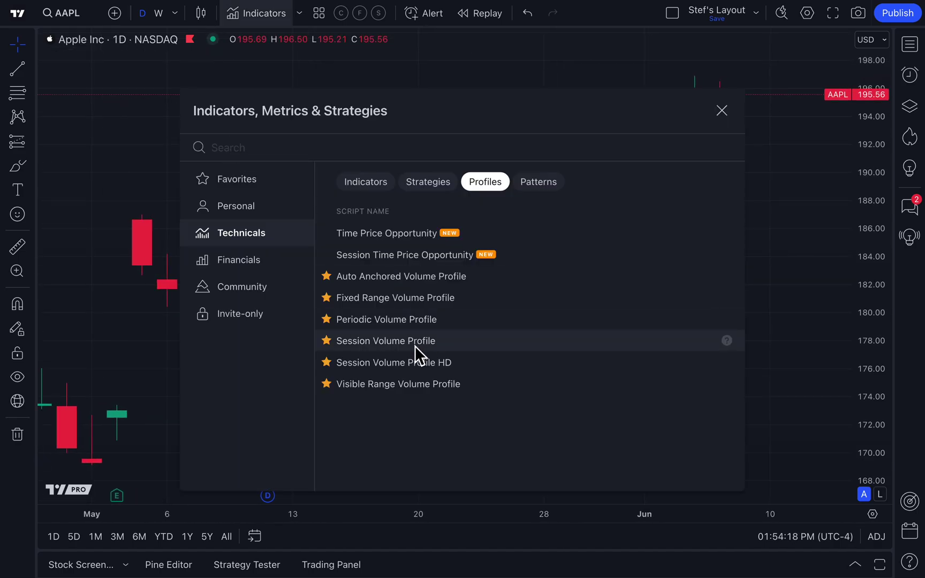
pyautogui.click(723, 112)
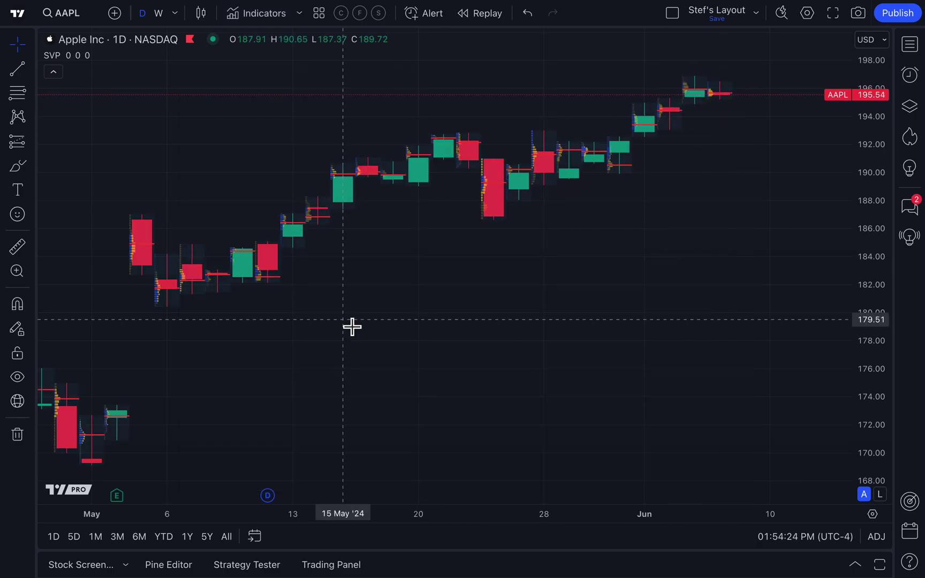
# Examine the session volume profiles and POC lines of the daily candles from late May to 6 June.
pyautogui.scroll(10, 352, 326)
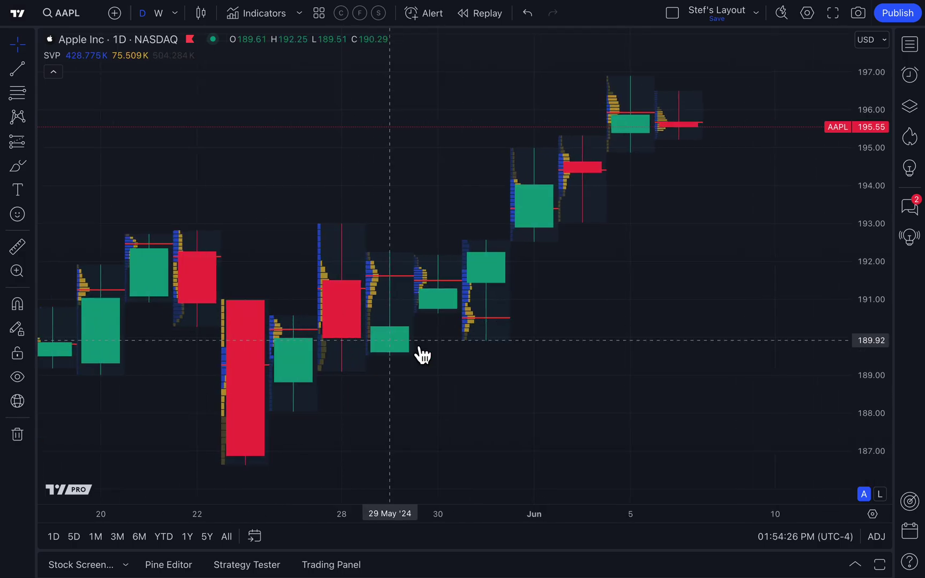
pyautogui.scroll(5, 418, 348)
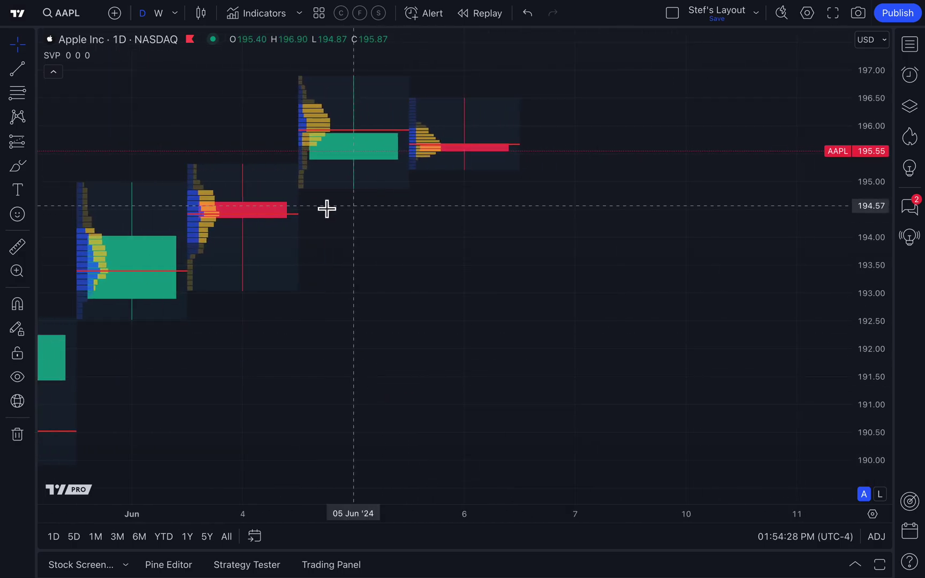
pyautogui.moveTo(269, 403); pyautogui.dragTo(399, 407)
pyautogui.scroll(3, 398, 407)
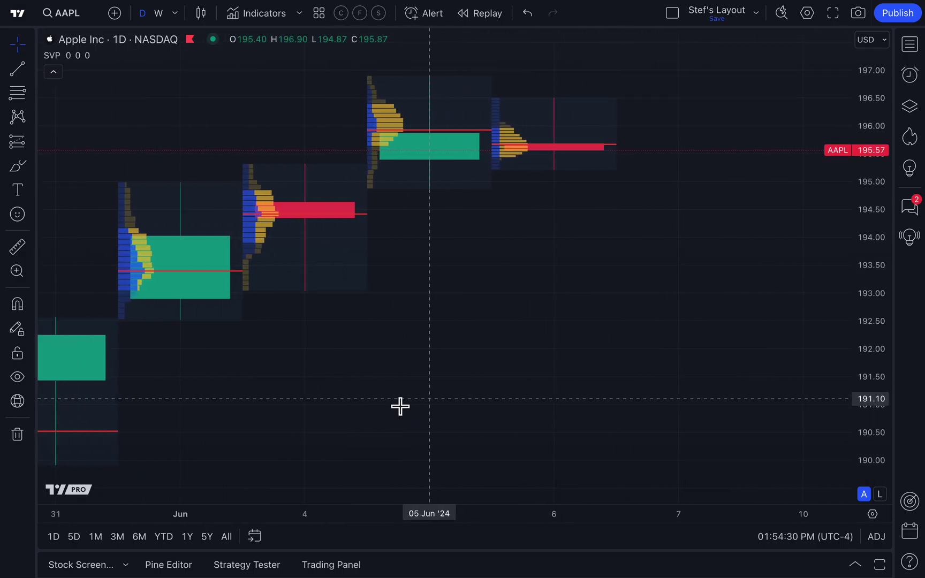
pyautogui.scroll(4, 402, 410)
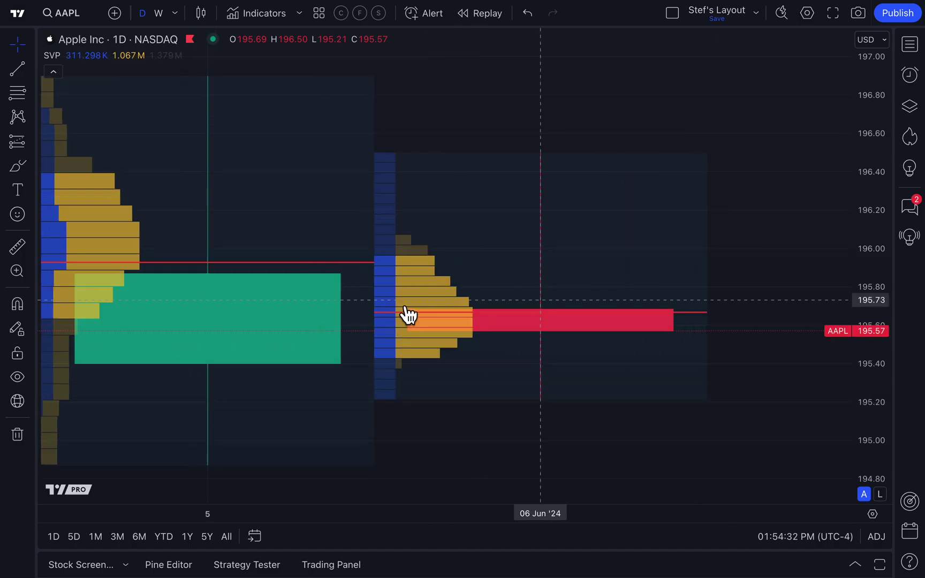
pyautogui.scroll(-5, 421, 381)
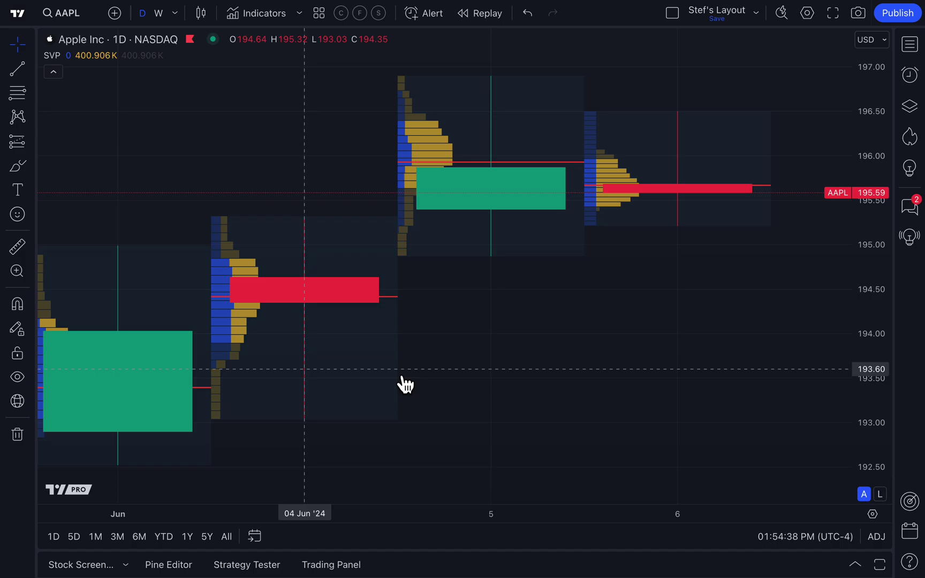
pyautogui.scroll(-2, 611, 345)
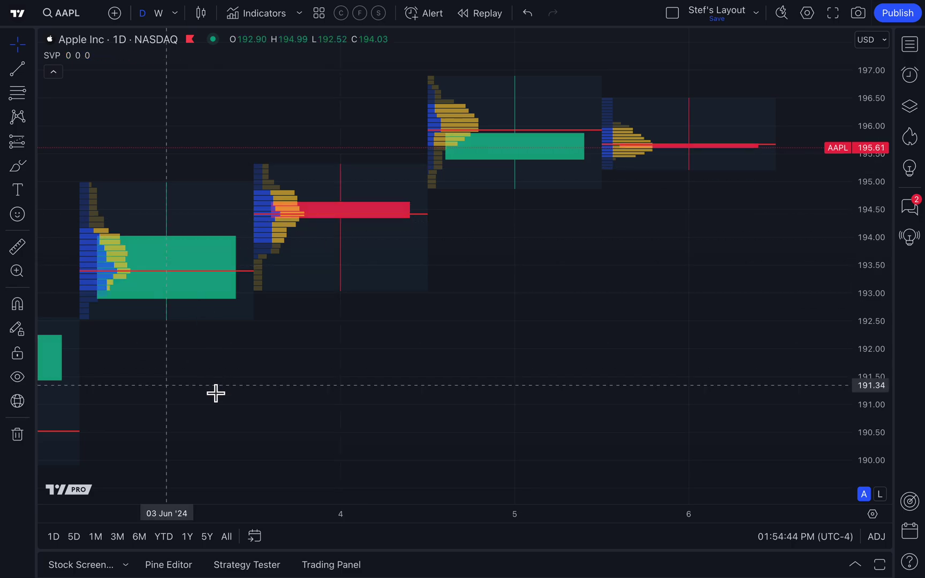
pyautogui.hscroll(-5, 215, 392)
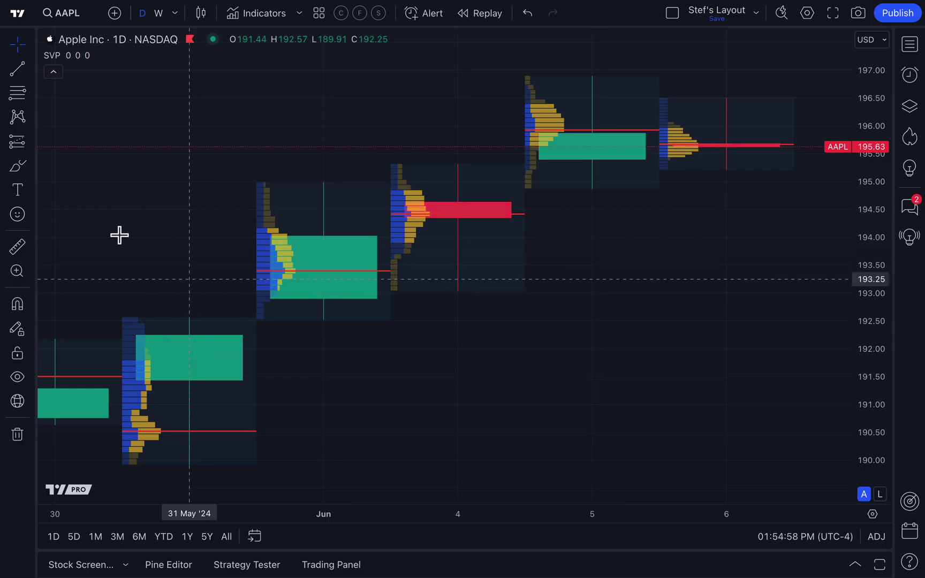
# Search the symbols for EURUSD and look over its forex listings, keeping AAPL on the chart.
pyautogui.click(74, 19)
pyautogui.press('BackSpace')
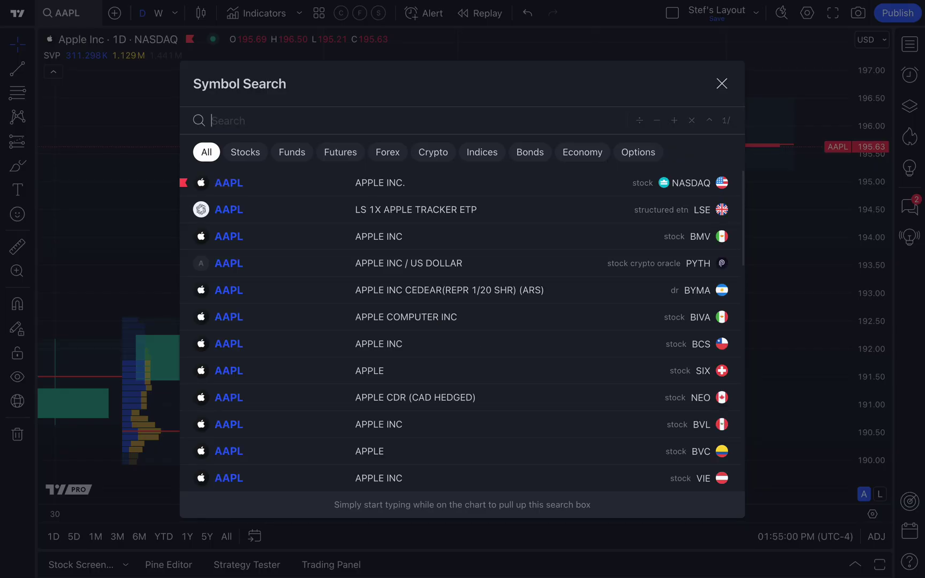
pyautogui.write('EUR')
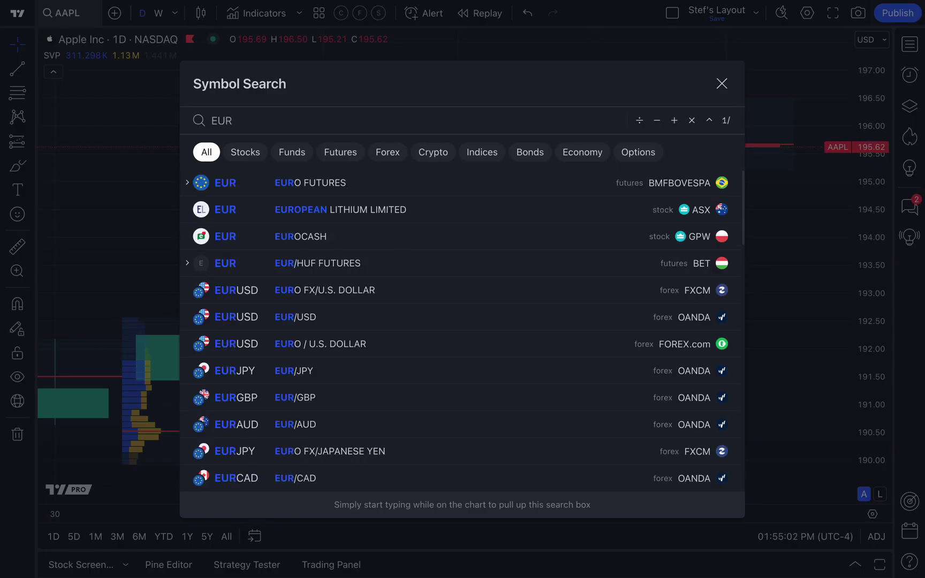
pyautogui.write('USD')
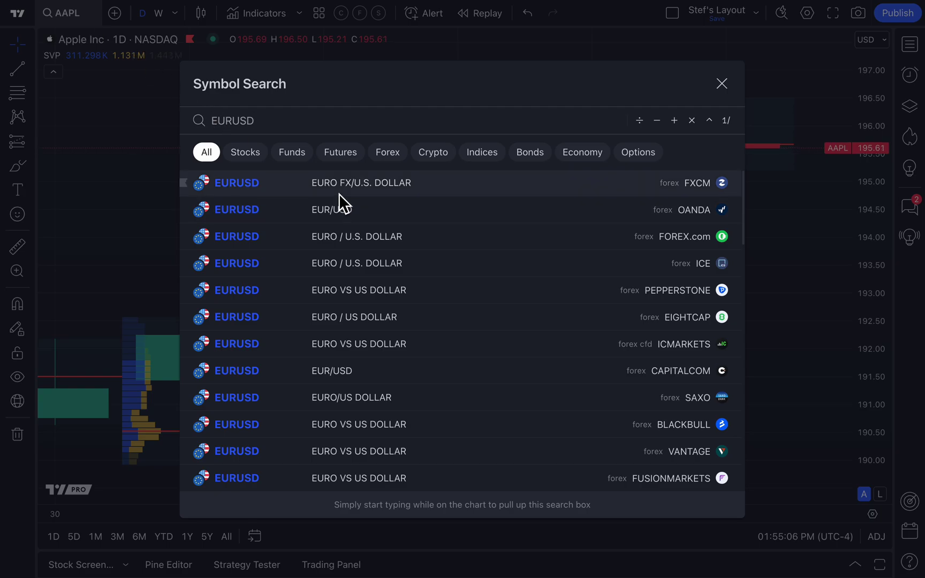
pyautogui.click(722, 84)
# Delete the Session Volume Profile and add the Session Volume Profile HD indicator to the chart.
pyautogui.click(114, 57)
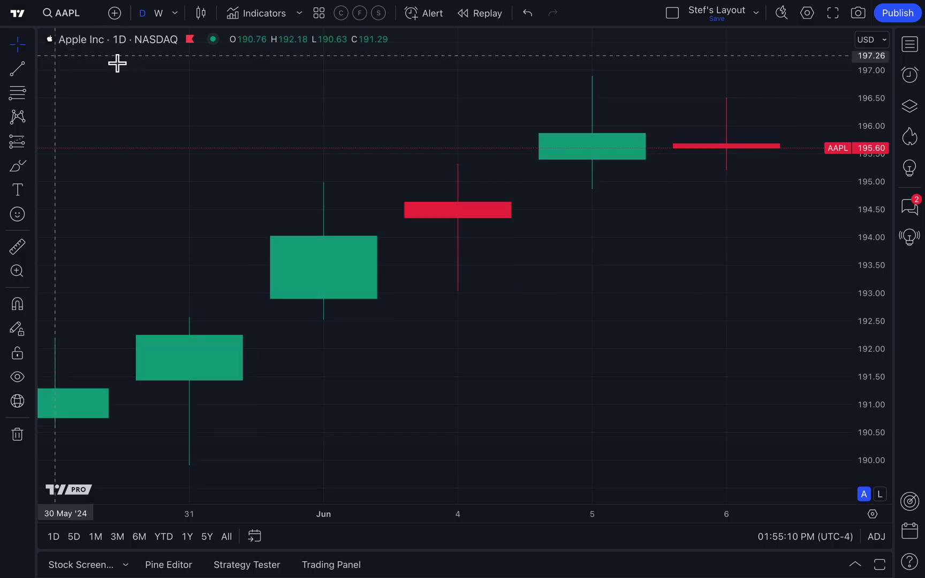
pyautogui.press('/')
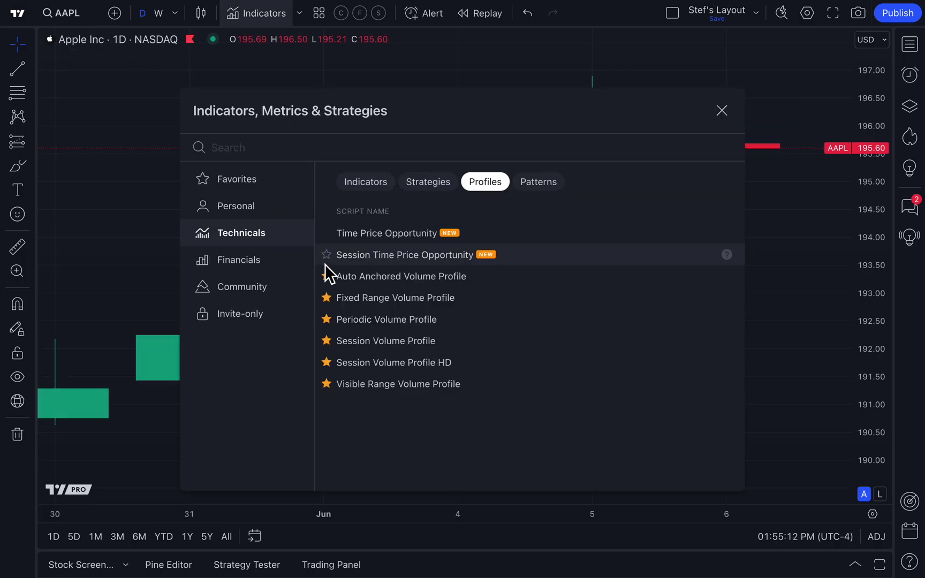
pyautogui.click(383, 362)
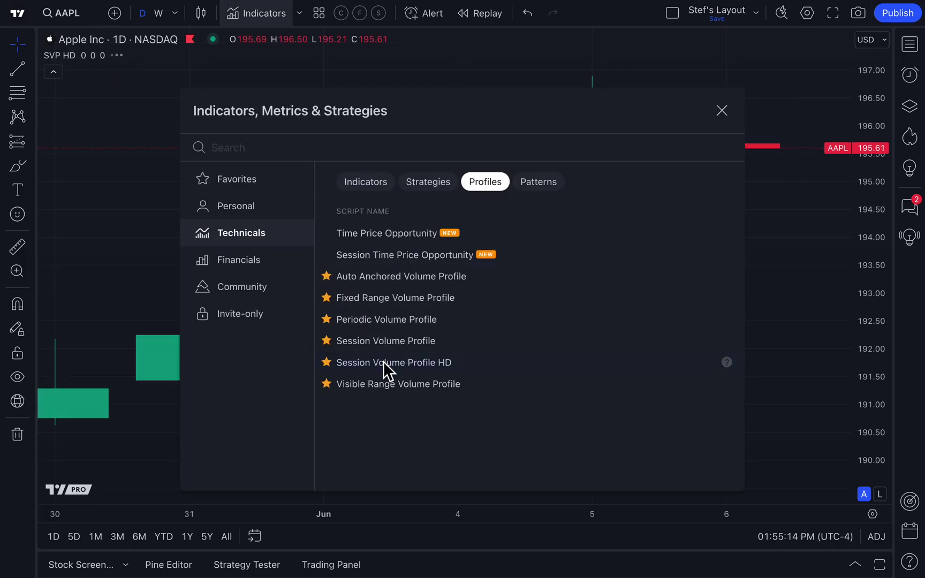
pyautogui.click(723, 111)
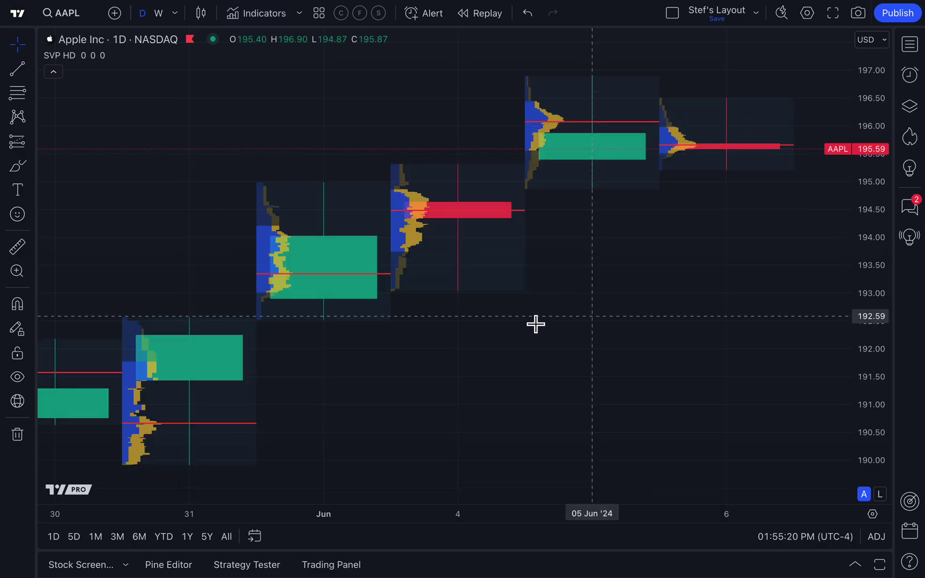
# Examine the finer rows of the HD session profiles up close, especially on the 5 and 6 June candles.
pyautogui.scroll(3, 517, 313)
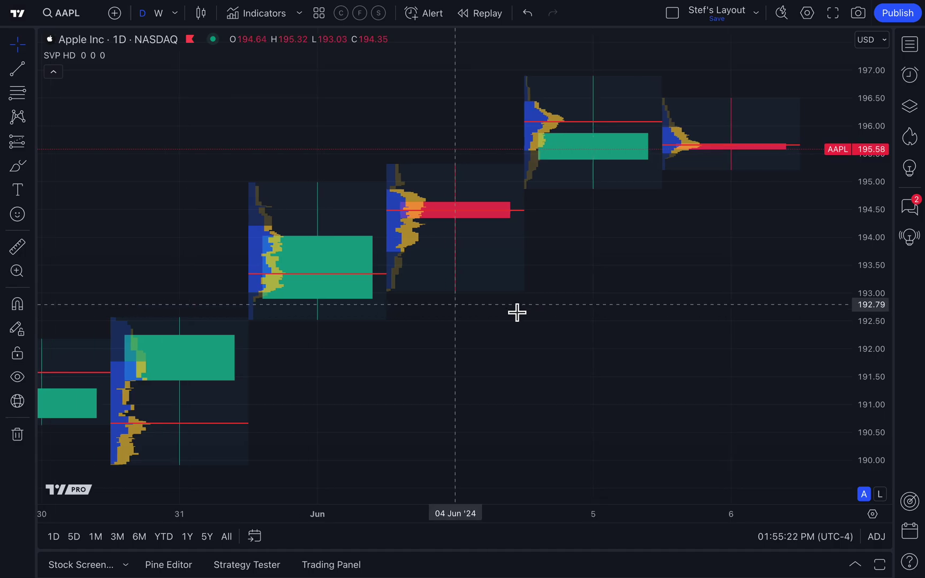
pyautogui.scroll(4, 517, 314)
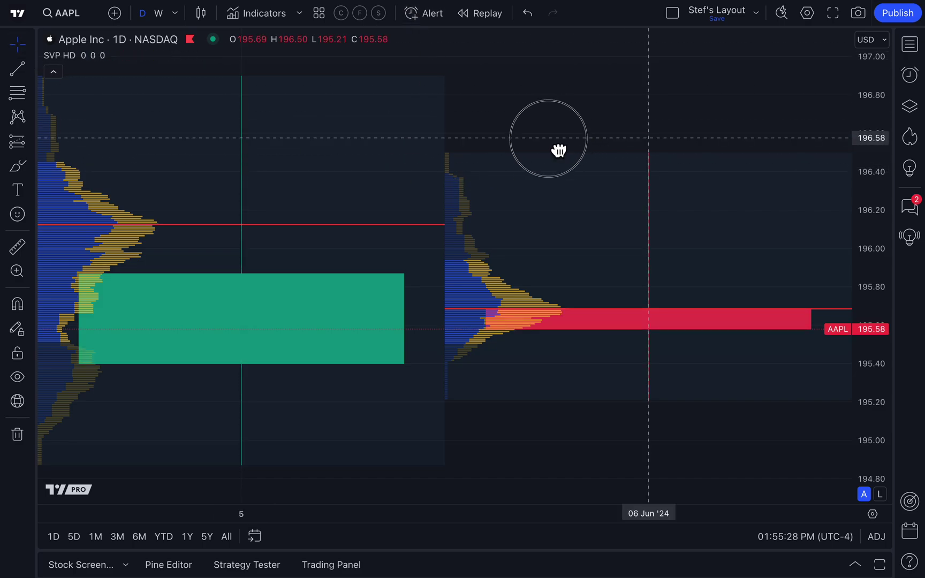
pyautogui.moveTo(539, 134); pyautogui.dragTo(750, 151)
pyautogui.moveTo(326, 390); pyautogui.dragTo(484, 389)
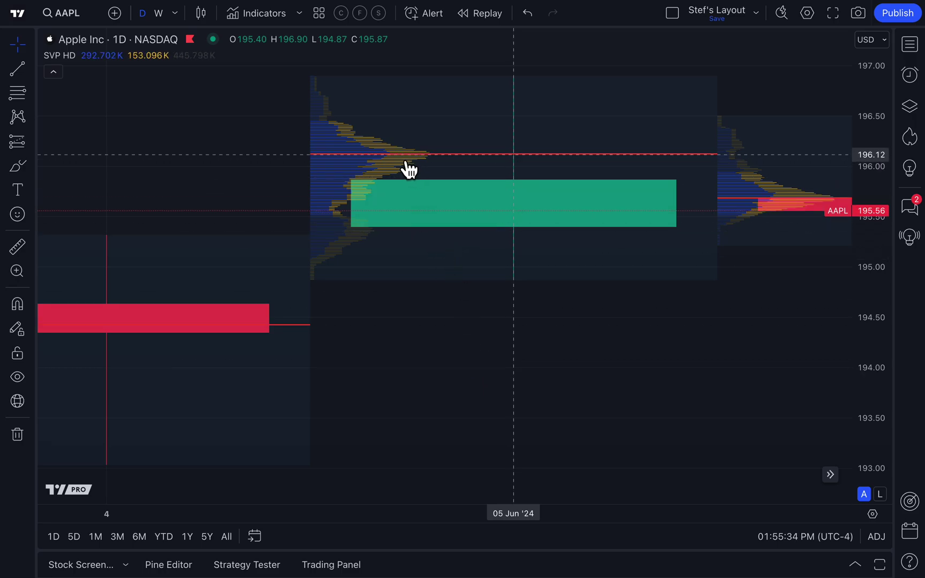
pyautogui.hscroll(-3, 403, 370)
pyautogui.scroll(-5, 408, 377)
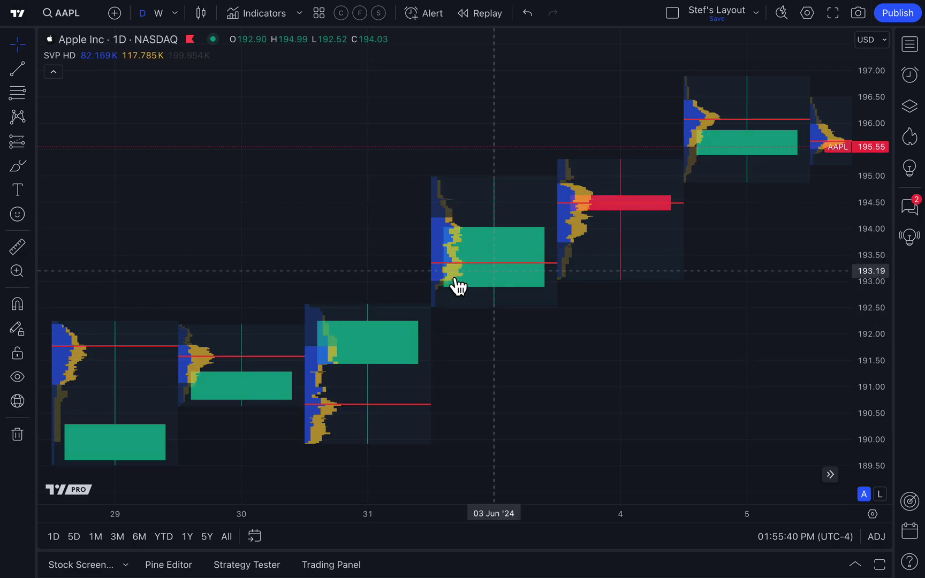
pyautogui.scroll(2, 457, 287)
pyautogui.scroll(3, 457, 287)
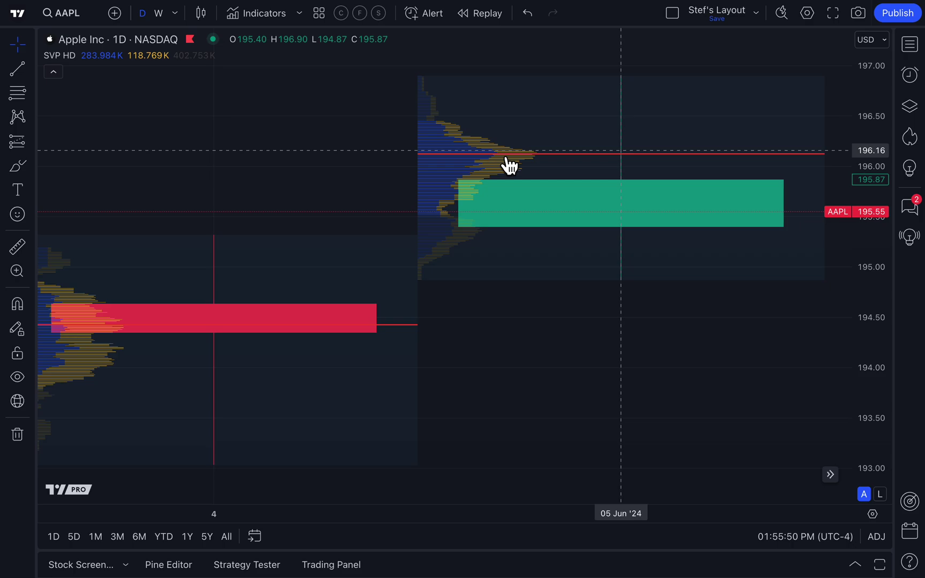
pyautogui.moveTo(615, 405); pyautogui.dragTo(283, 411)
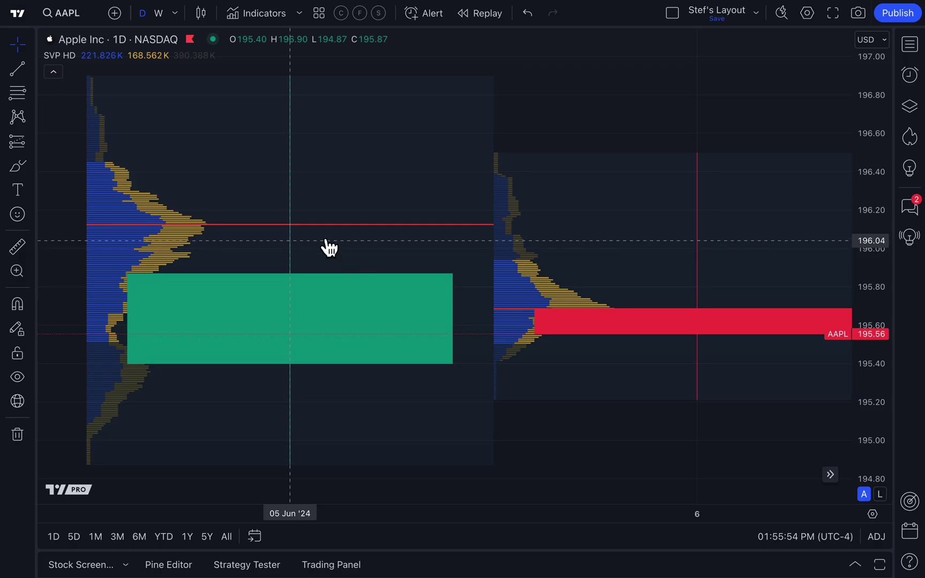
# Review the Session Volume Profile HD's input settings and the available chart intervals without changing anything.
pyautogui.doubleClick(312, 241)
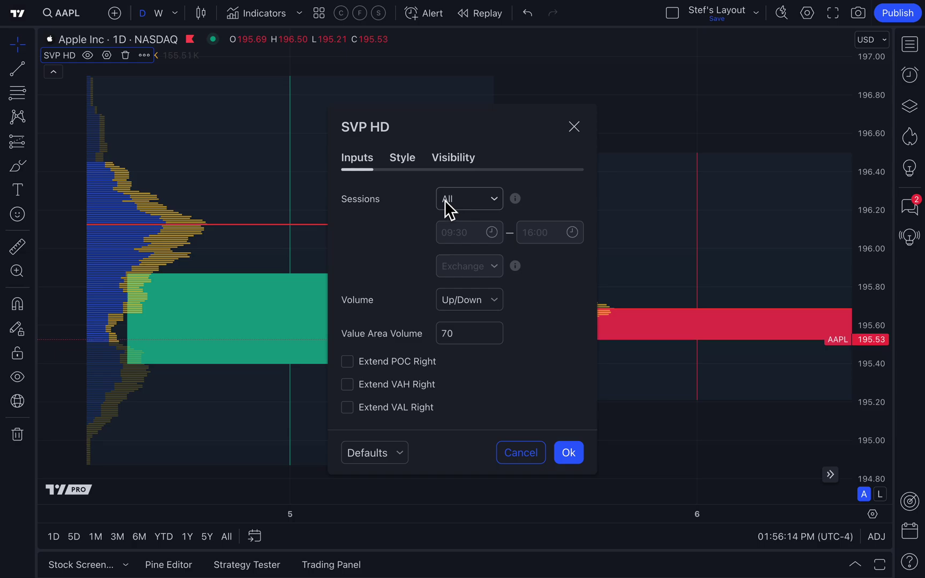
pyautogui.click(583, 135)
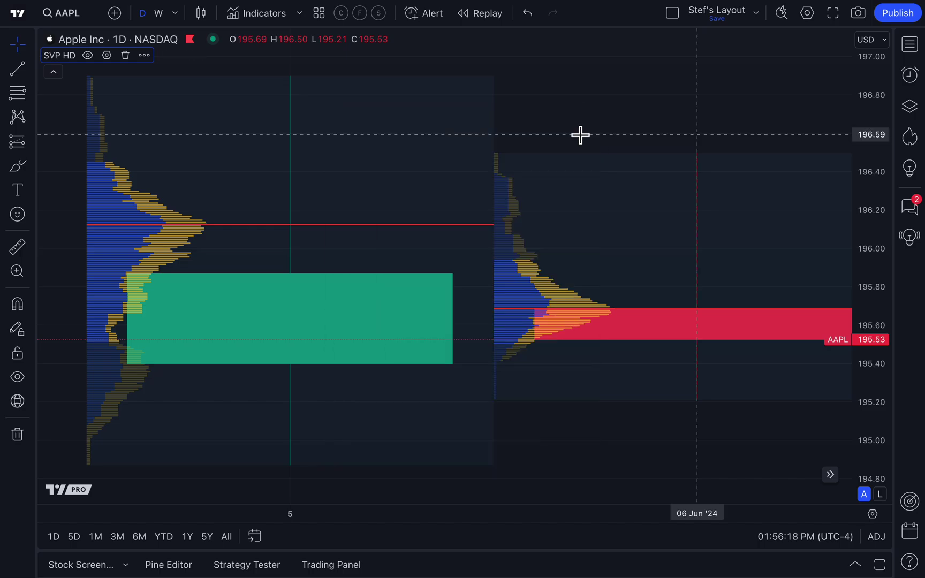
pyautogui.click(175, 13)
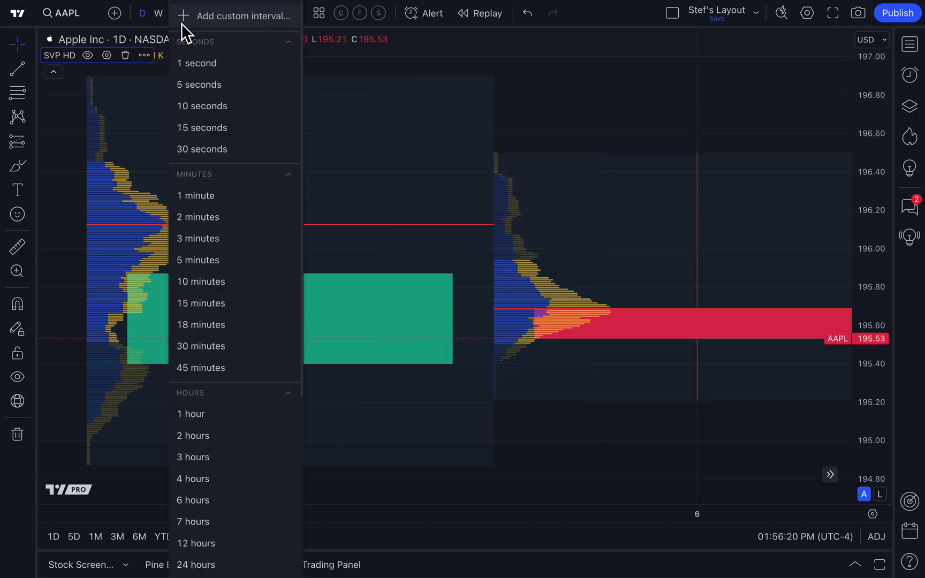
pyautogui.click(161, 107)
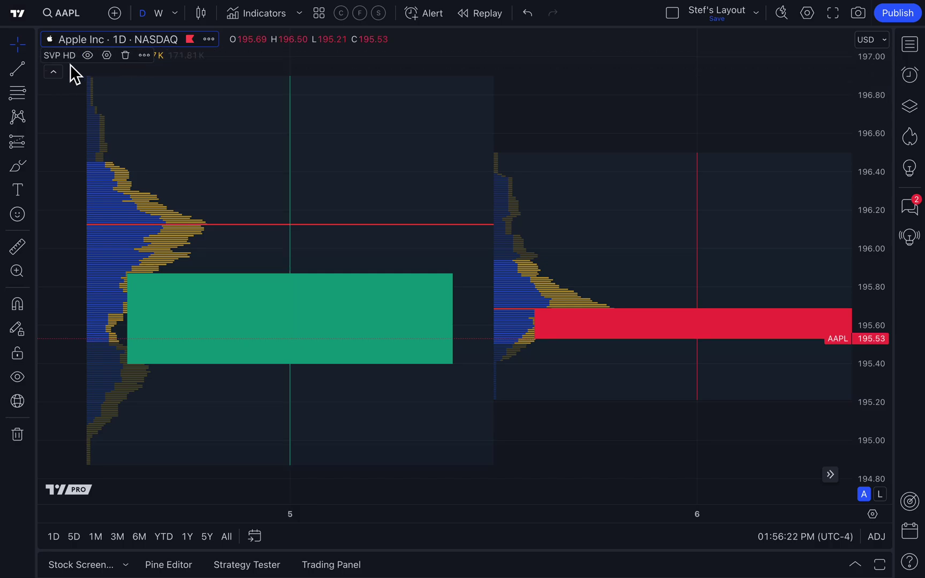
# Delete the Session Volume Profile HD and add the Visible Range Volume Profile indicator to the chart.
pyautogui.click(131, 55)
pyautogui.press('/')
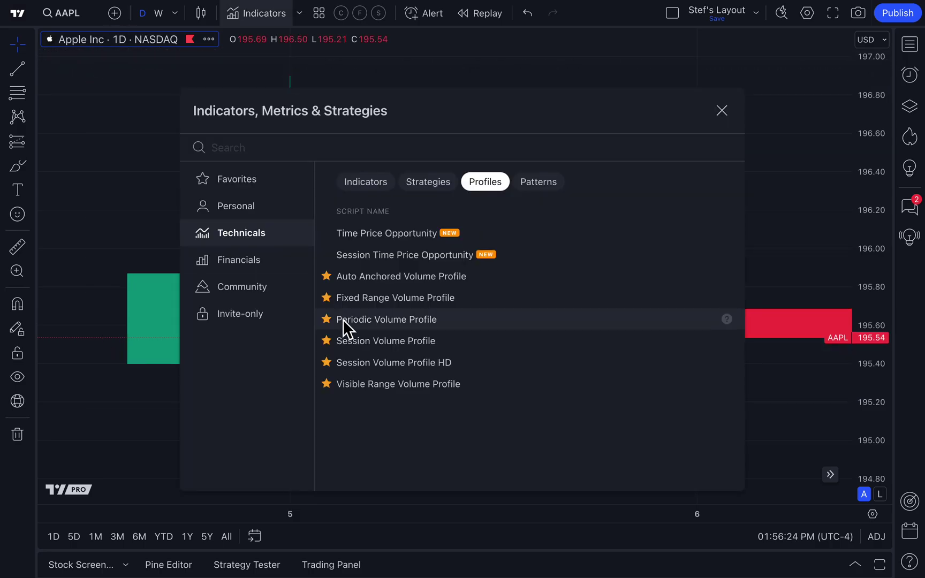
pyautogui.click(404, 389)
pyautogui.click(730, 115)
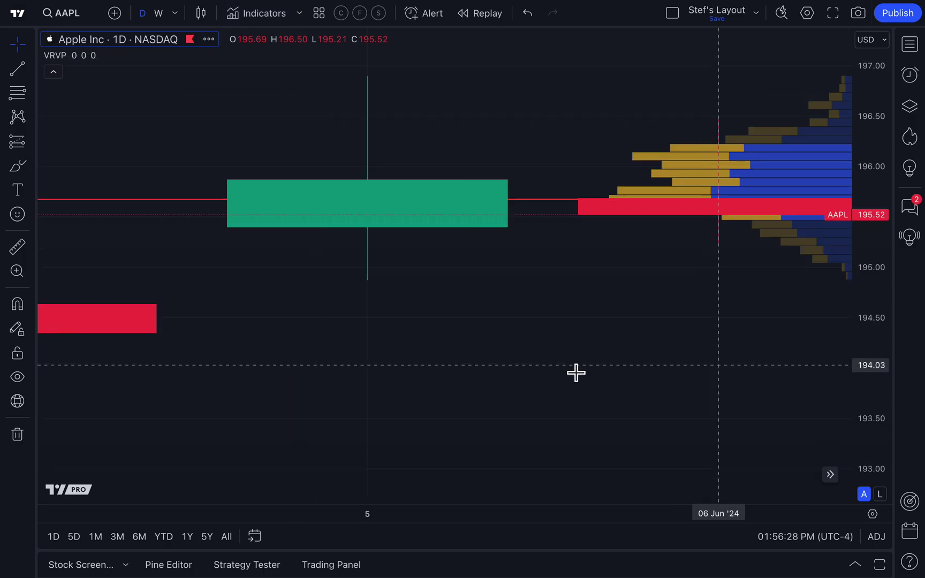
# Widen the visible candle range and review the Visible Range Volume Profile's style settings beside the profile.
pyautogui.scroll(-5, 577, 374)
pyautogui.moveTo(682, 370); pyautogui.dragTo(450, 375)
pyautogui.scroll(-2, 448, 374)
pyautogui.moveTo(549, 372); pyautogui.dragTo(373, 374)
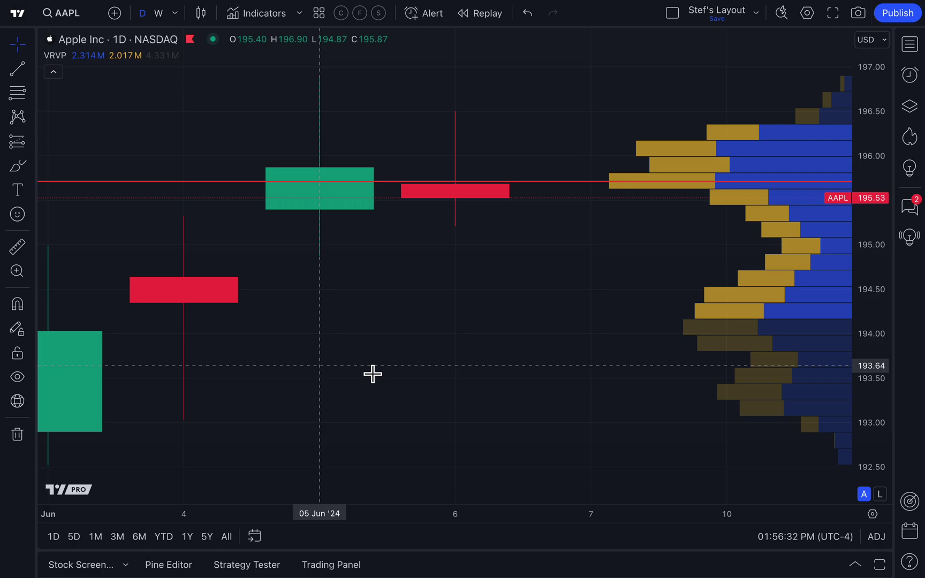
pyautogui.doubleClick(746, 192)
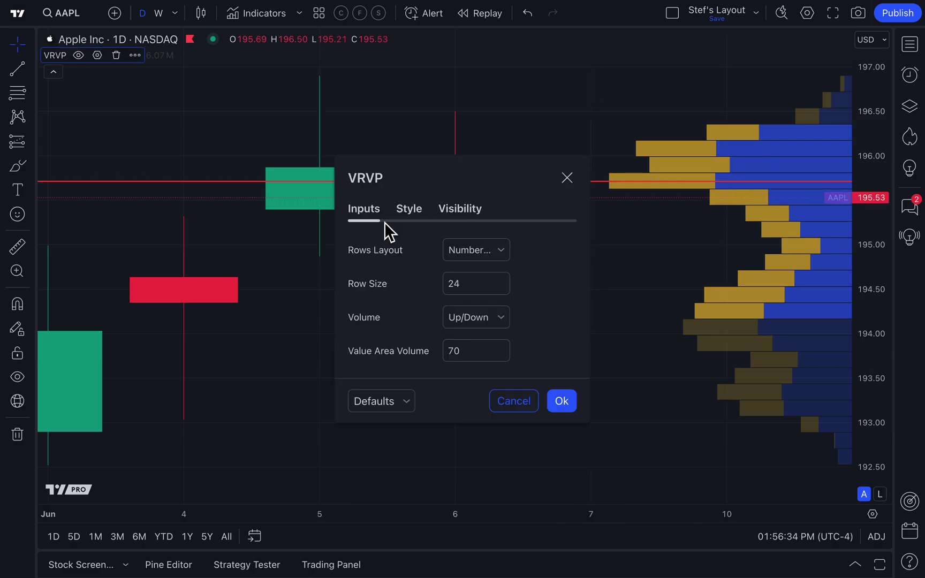
pyautogui.click(413, 211)
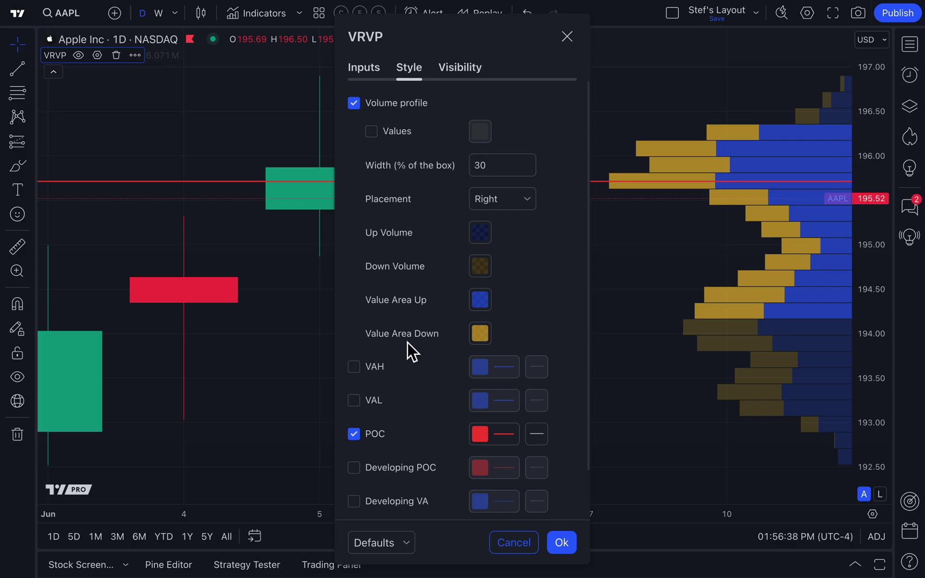
pyautogui.scroll(-2, 415, 365)
pyautogui.scroll(2, 415, 366)
pyautogui.moveTo(464, 46); pyautogui.dragTo(273, 46)
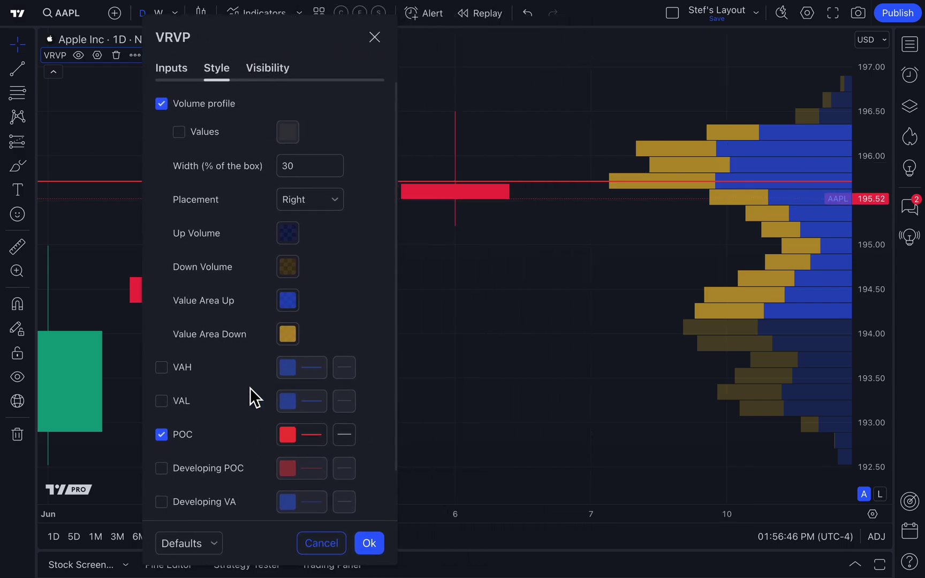
pyautogui.scroll(-2, 230, 407)
pyautogui.scroll(2, 229, 407)
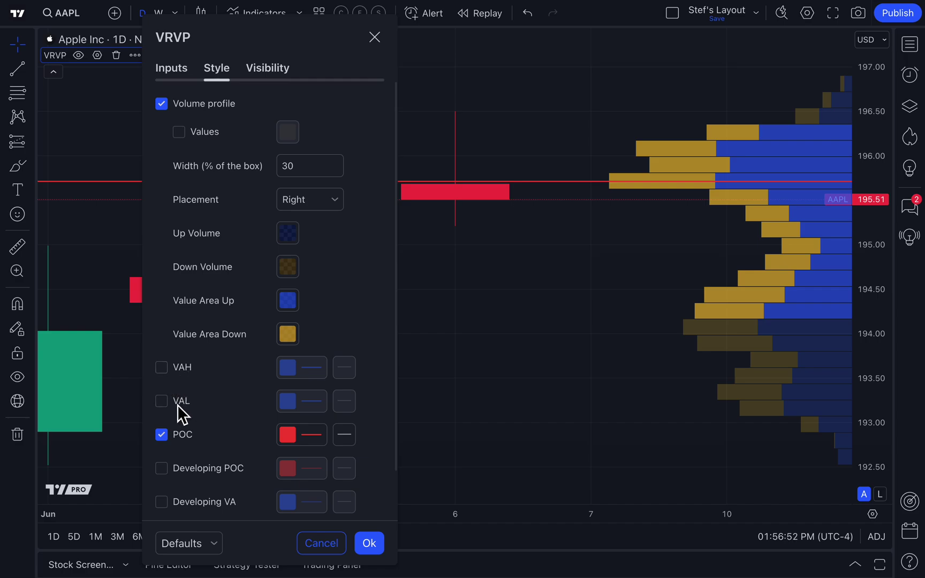
# Try showing the VAH and VAL lines on the Visible Range Volume Profile and hide both again.
pyautogui.scroll(-2, 195, 407)
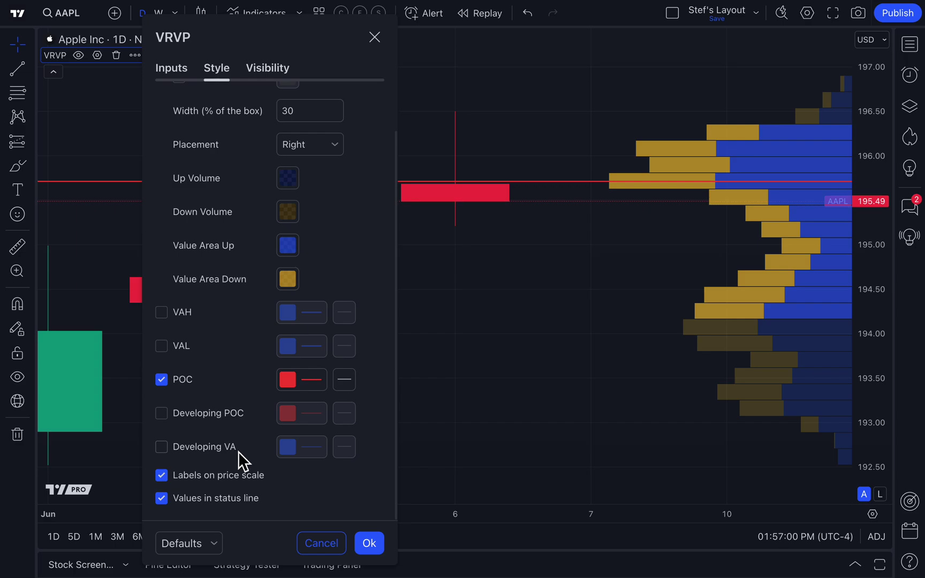
pyautogui.click(162, 313)
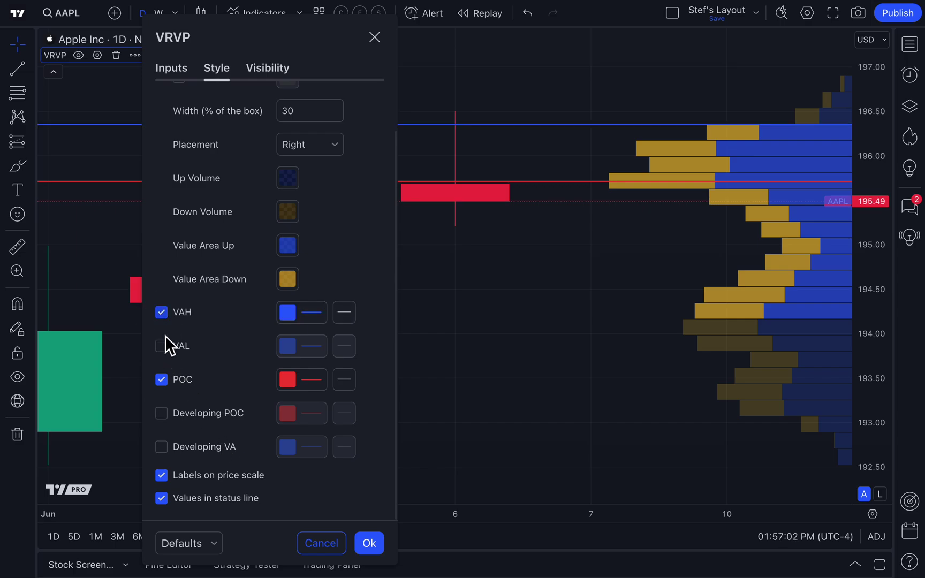
pyautogui.click(162, 346)
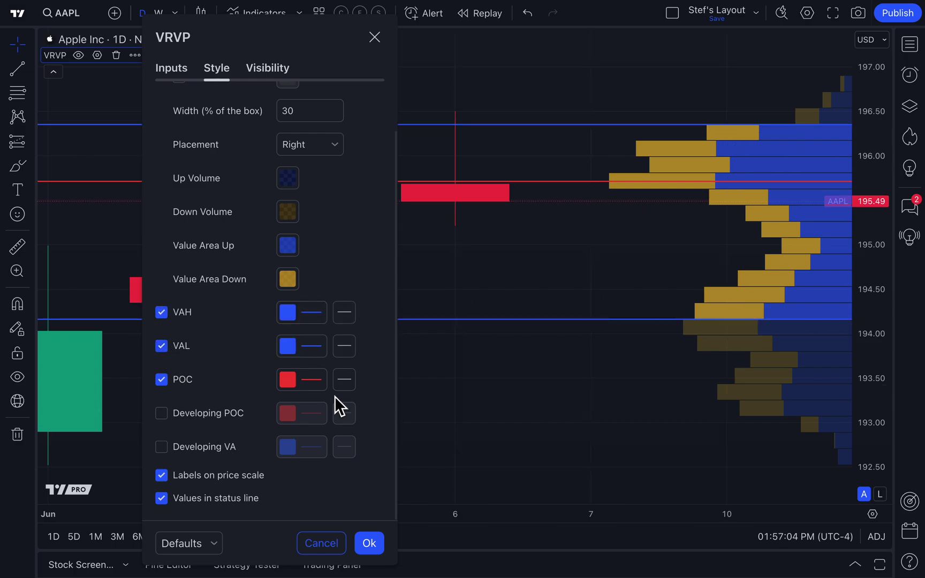
pyautogui.click(162, 346)
pyautogui.click(161, 313)
pyautogui.scroll(2, 165, 316)
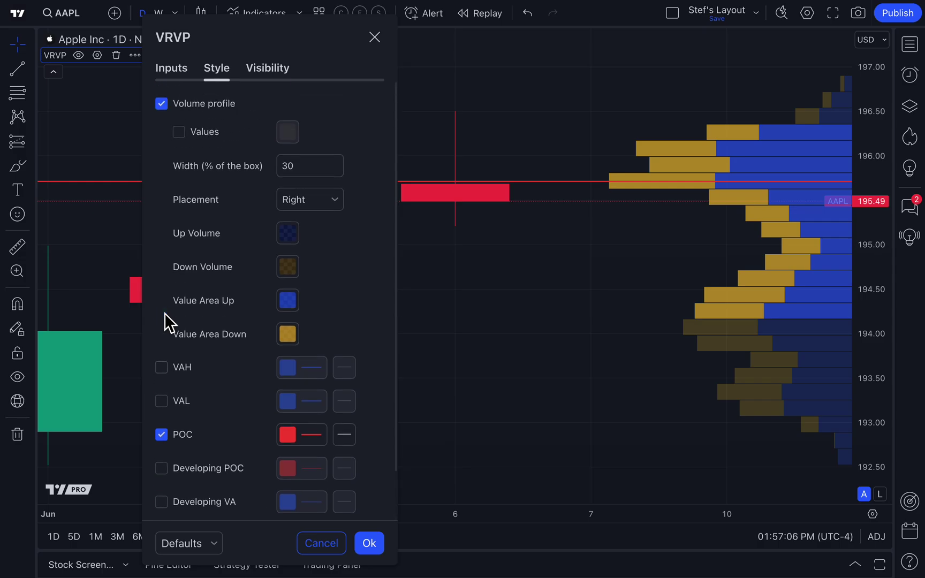
# Set the Visible Range Volume Profile's Value Area Volume to 100.
pyautogui.click(171, 69)
pyautogui.click(279, 212)
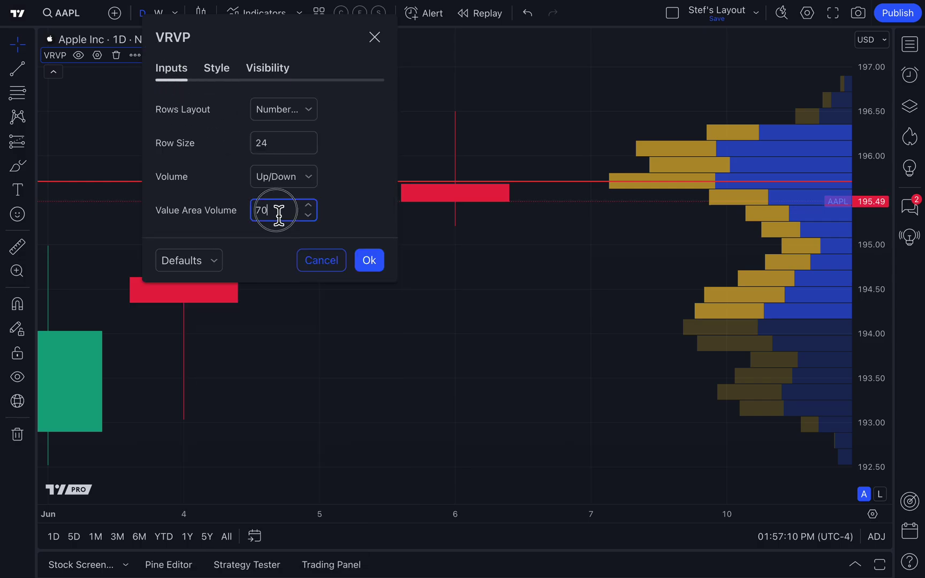
pyautogui.click(265, 211)
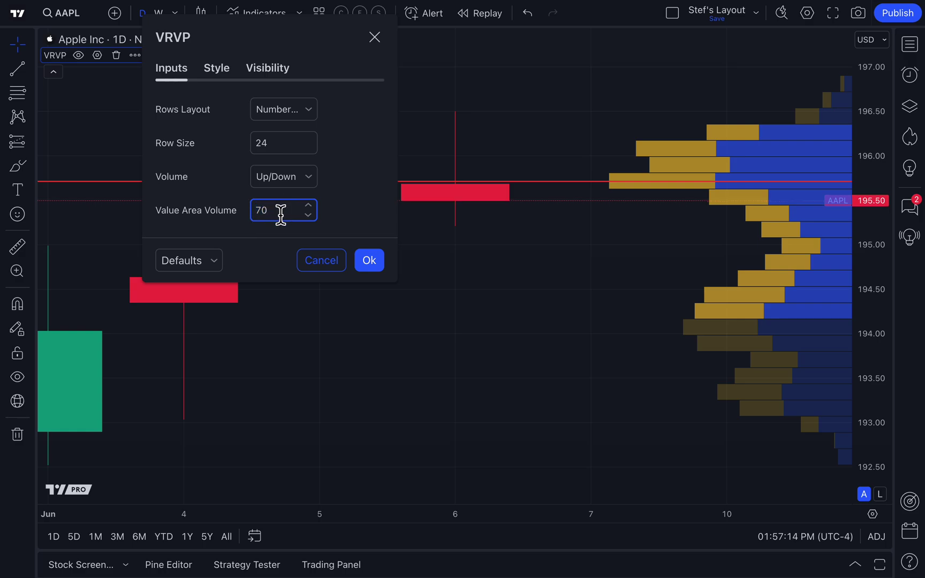
pyautogui.moveTo(276, 212); pyautogui.dragTo(254, 220)
pyautogui.write('100')
pyautogui.click(258, 214)
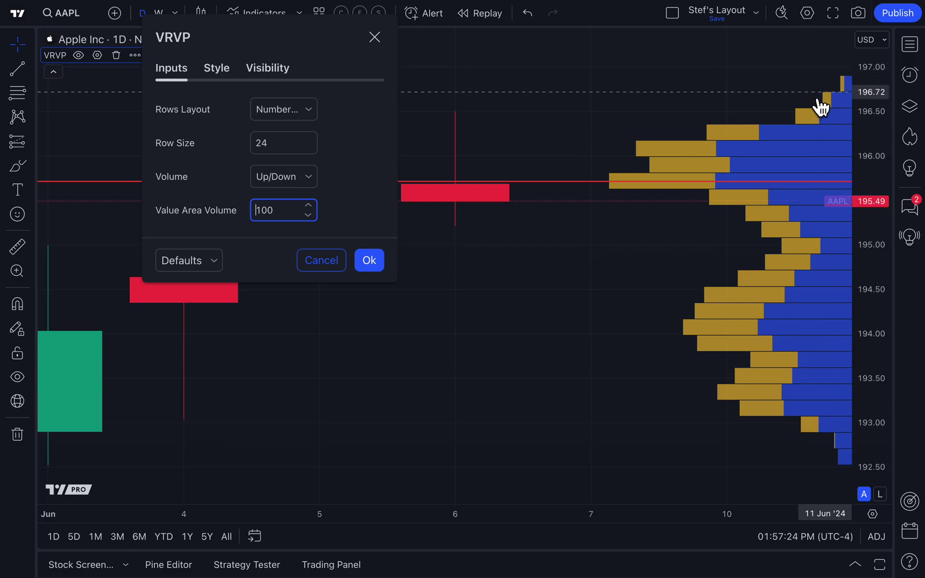
# Try a Value Area Volume of 25 and restore it to 100.
pyautogui.doubleClick(267, 209)
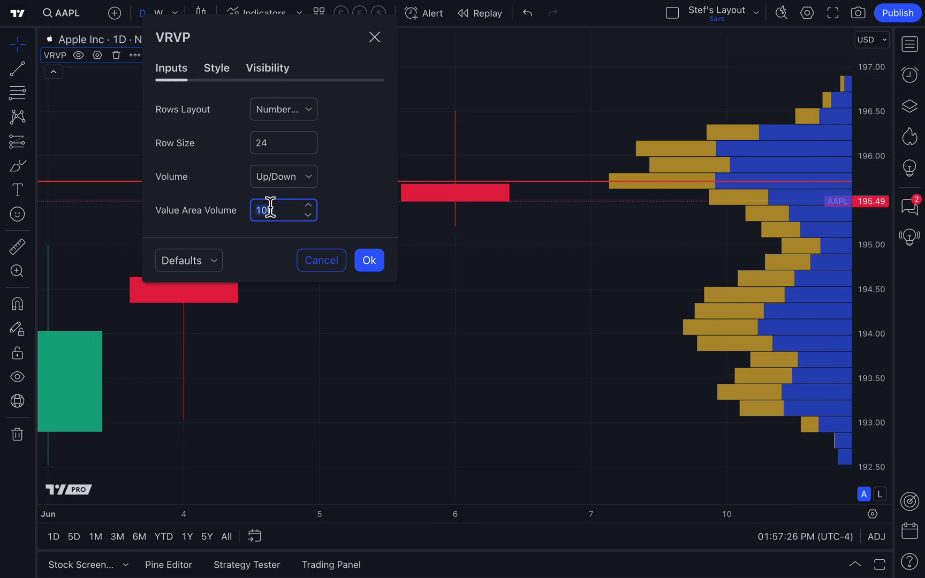
pyautogui.write('25')
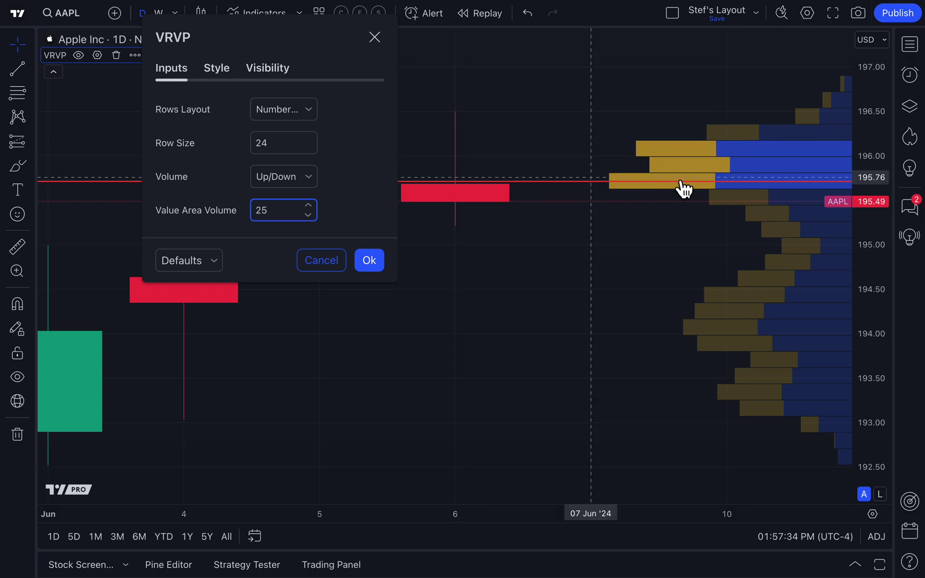
pyautogui.doubleClick(280, 209)
pyautogui.write('100')
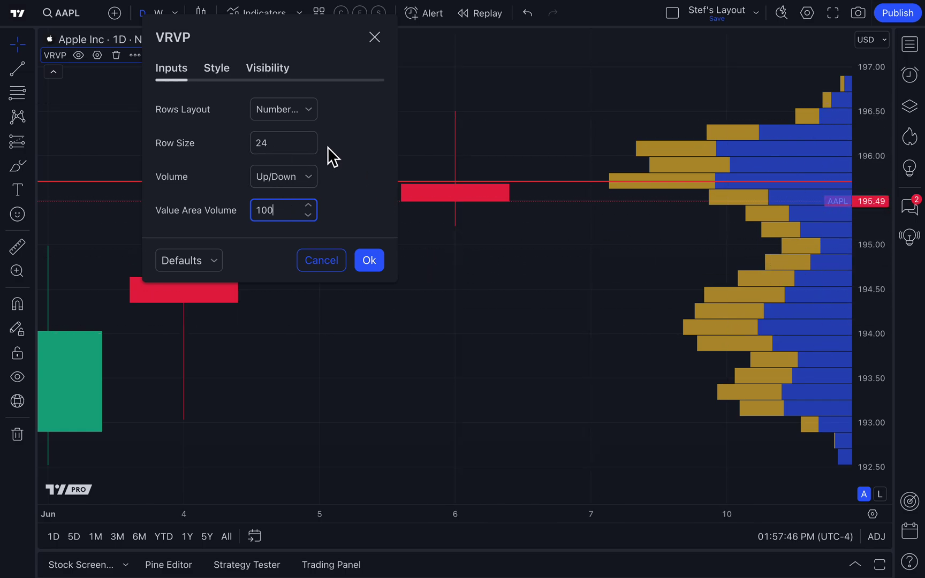
# Set the Visible Range Volume Profile's Volume option to Total, leaving the Rows Layout as it is.
pyautogui.click(289, 115)
pyautogui.click(292, 108)
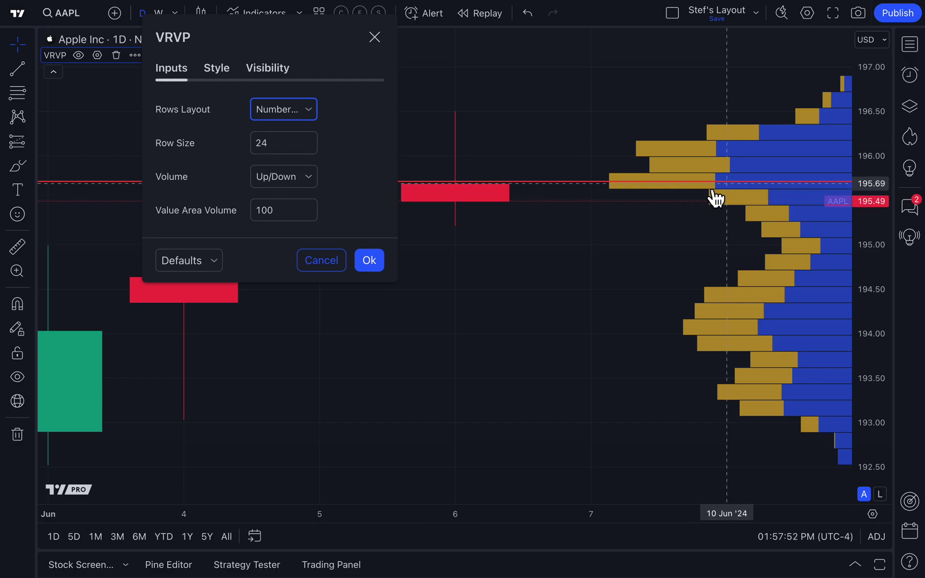
pyautogui.click(296, 184)
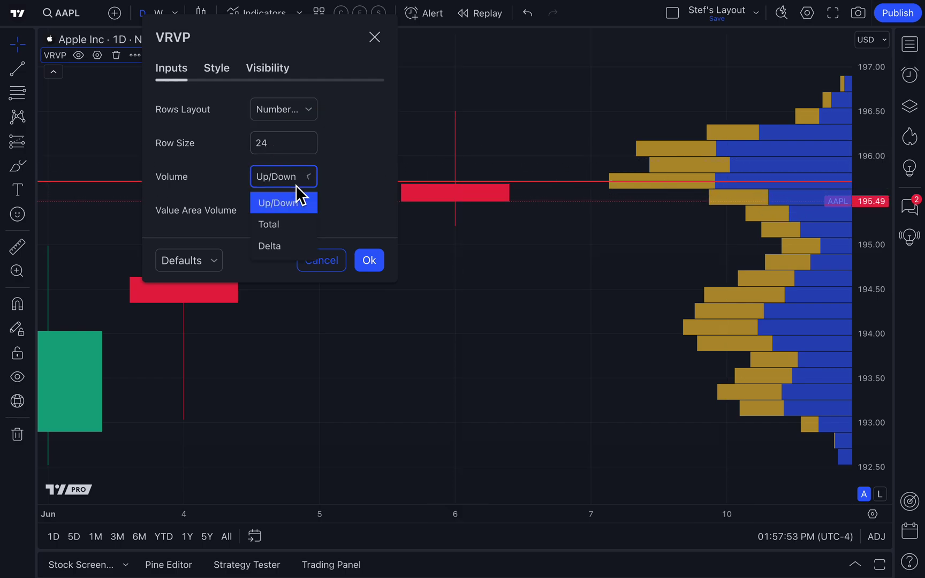
pyautogui.click(291, 224)
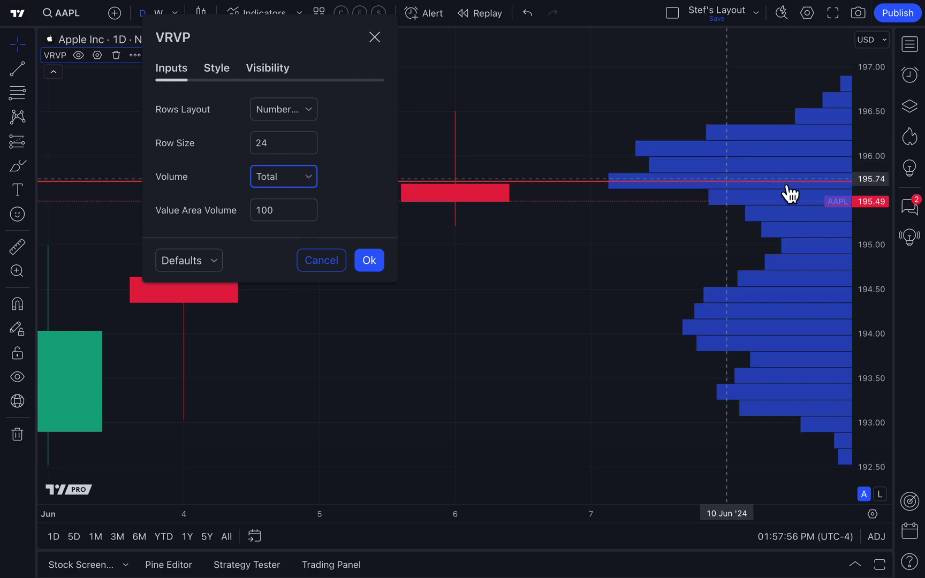
pyautogui.scroll(-2, 786, 198)
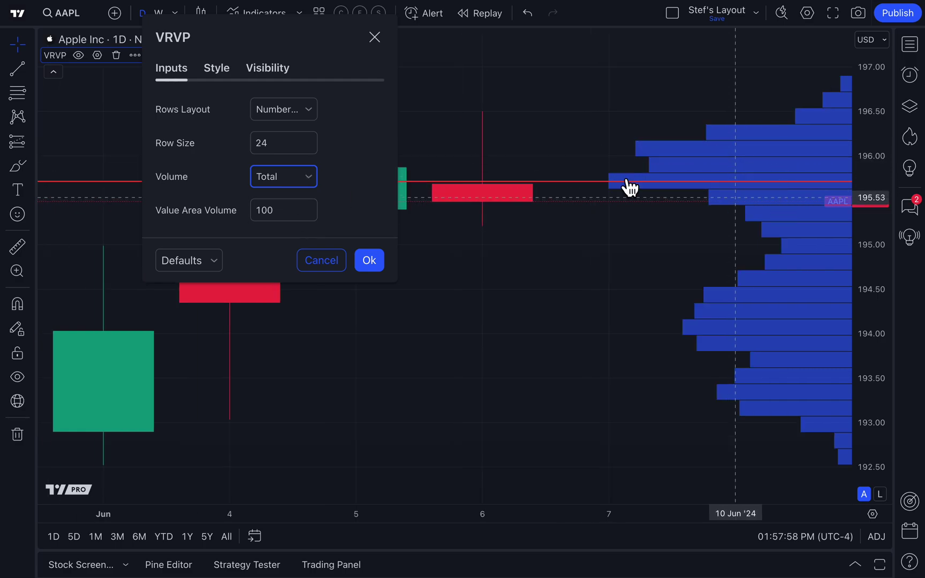
# Try the Delta volume display for the profile and switch it back to Total.
pyautogui.click(311, 178)
pyautogui.click(298, 244)
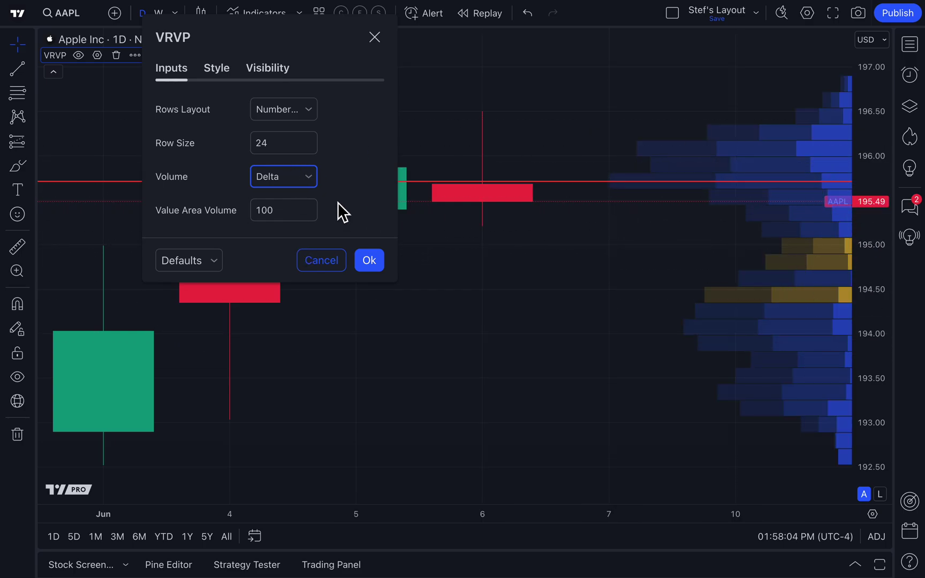
pyautogui.click(294, 181)
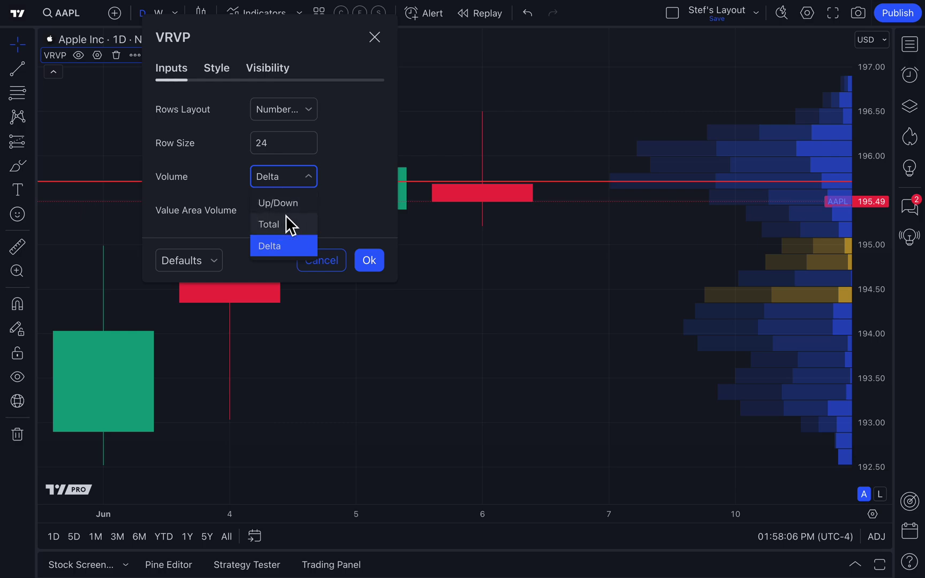
pyautogui.click(286, 219)
pyautogui.click(278, 179)
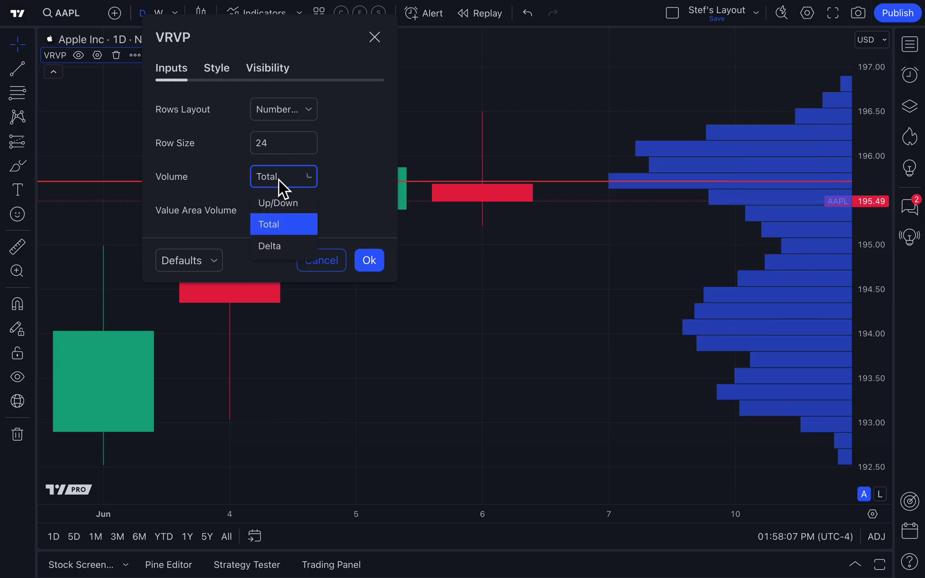
pyautogui.click(282, 222)
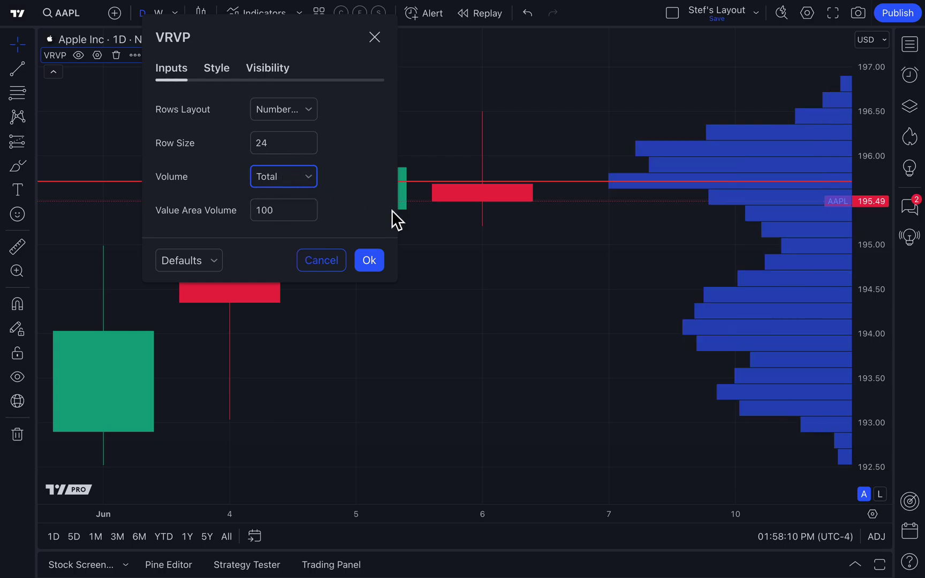
# Accept the Visible Range Volume Profile settings and widen the chart's visible range back to late May.
pyautogui.click(369, 261)
pyautogui.scroll(-3, 358, 262)
pyautogui.moveTo(359, 262); pyautogui.dragTo(483, 282)
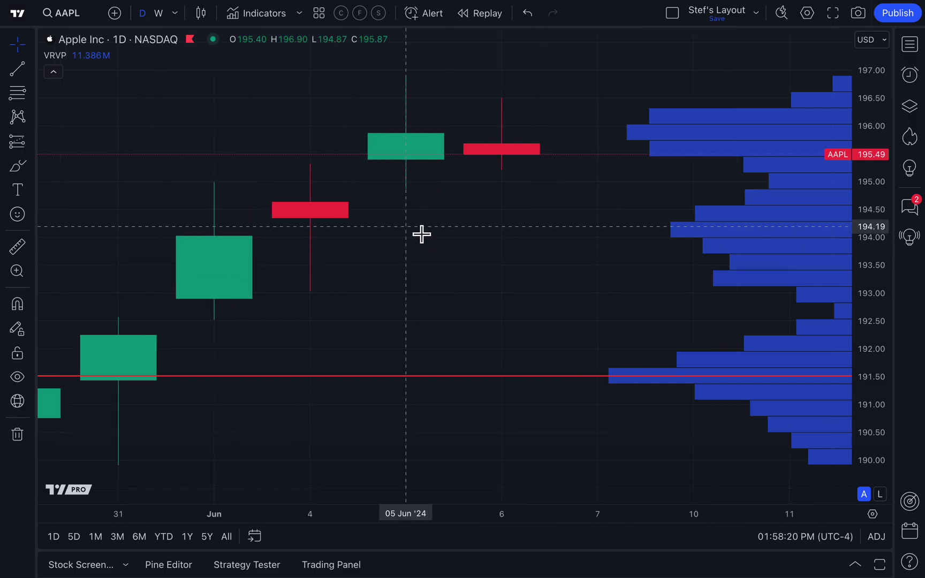
# Read the help article on the Fixed Range Volume Profile from the indicator library and close it.
pyautogui.press('/')
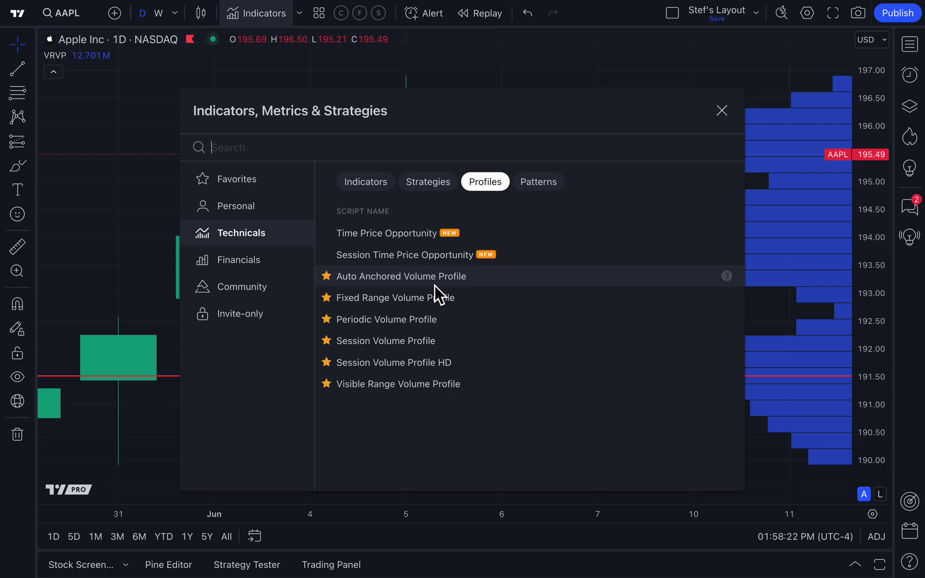
pyautogui.click(728, 299)
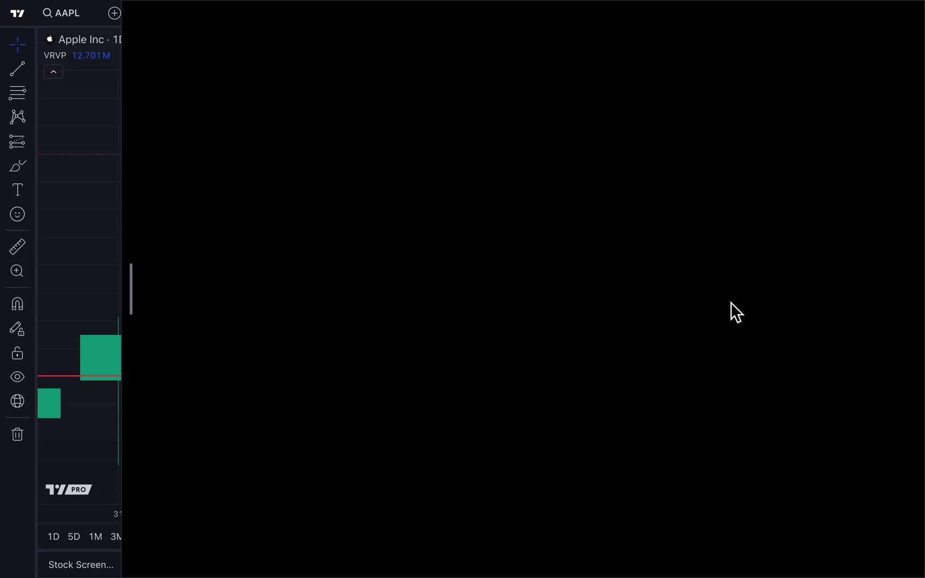
pyautogui.scroll(-10, 554, 357)
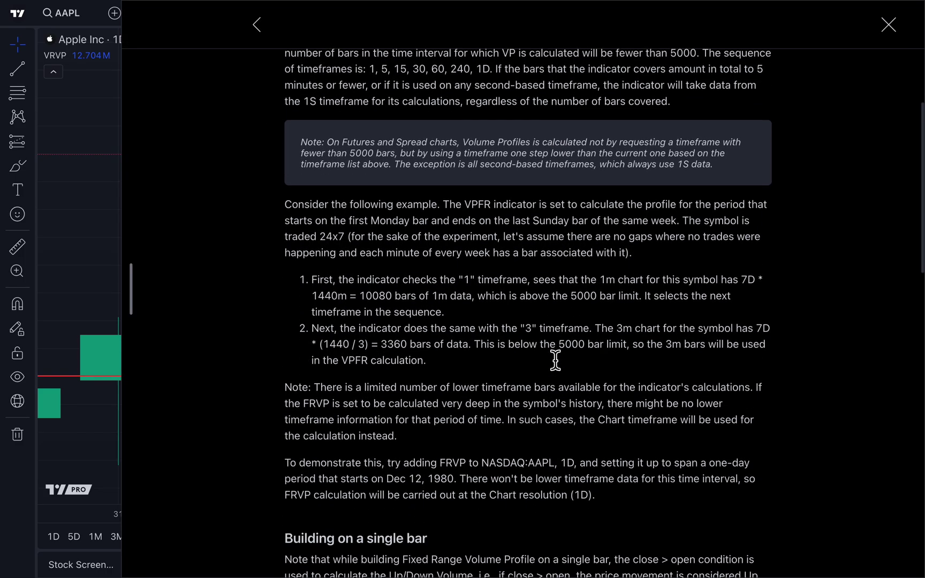
pyautogui.scroll(15, 554, 356)
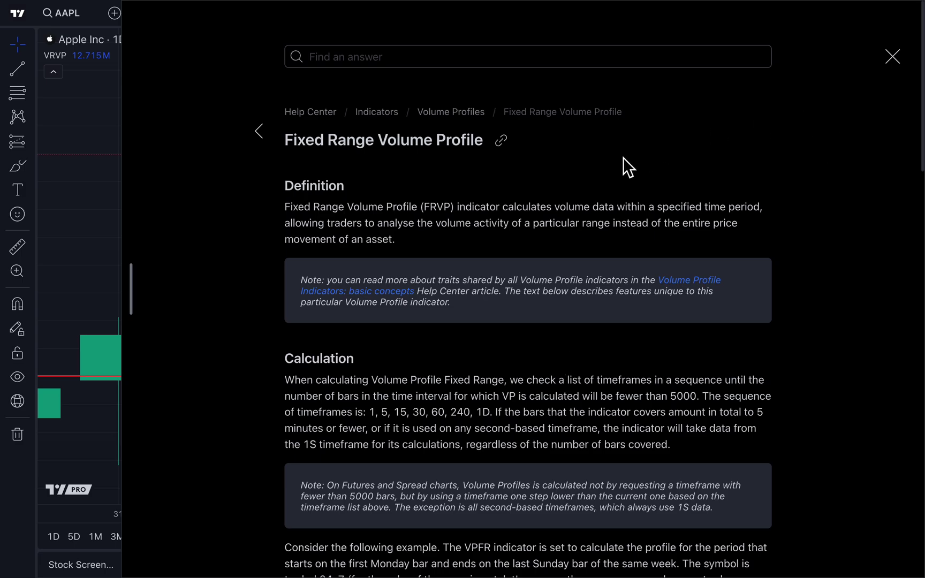
pyautogui.moveTo(286, 144); pyautogui.dragTo(479, 140)
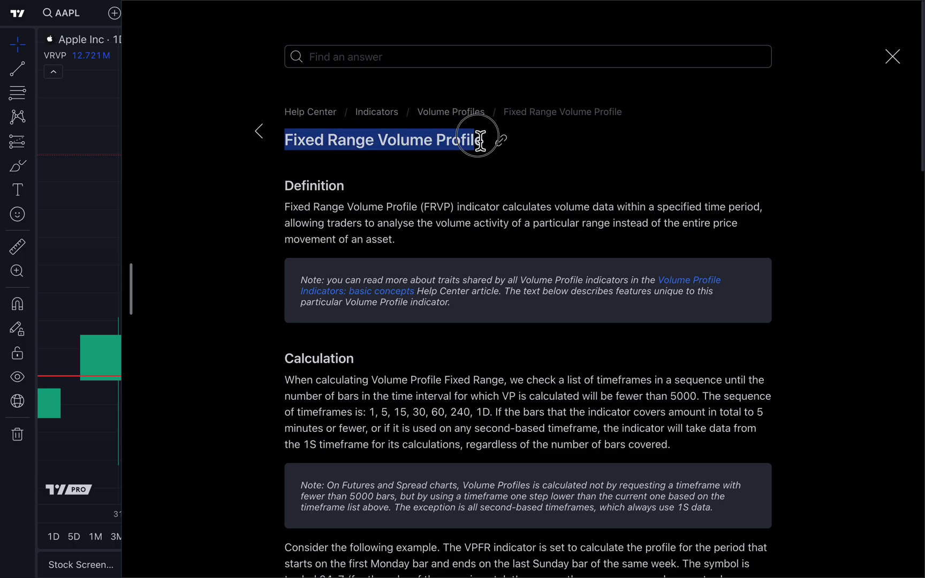
pyautogui.click(462, 146)
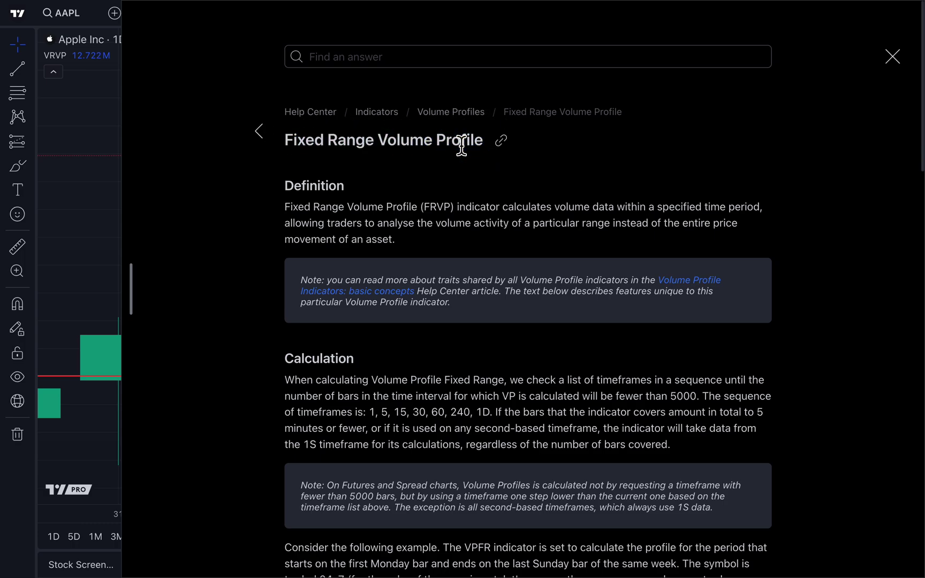
pyautogui.click(894, 60)
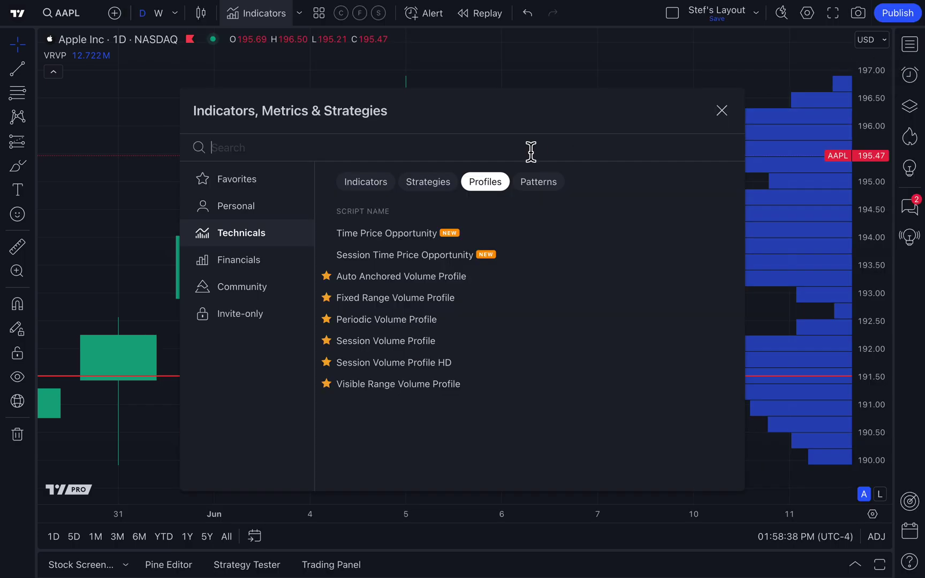